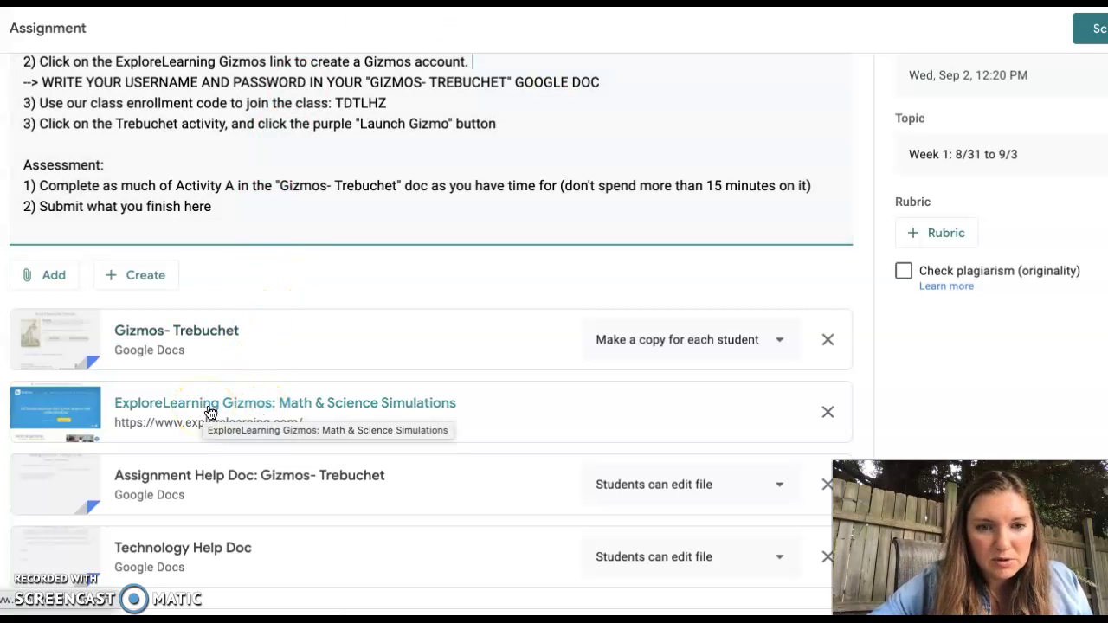
# Step: Open the ExploreLearning Gizmos link and select the class enrollment code in the assignment instructions
pyautogui.click(210, 412)
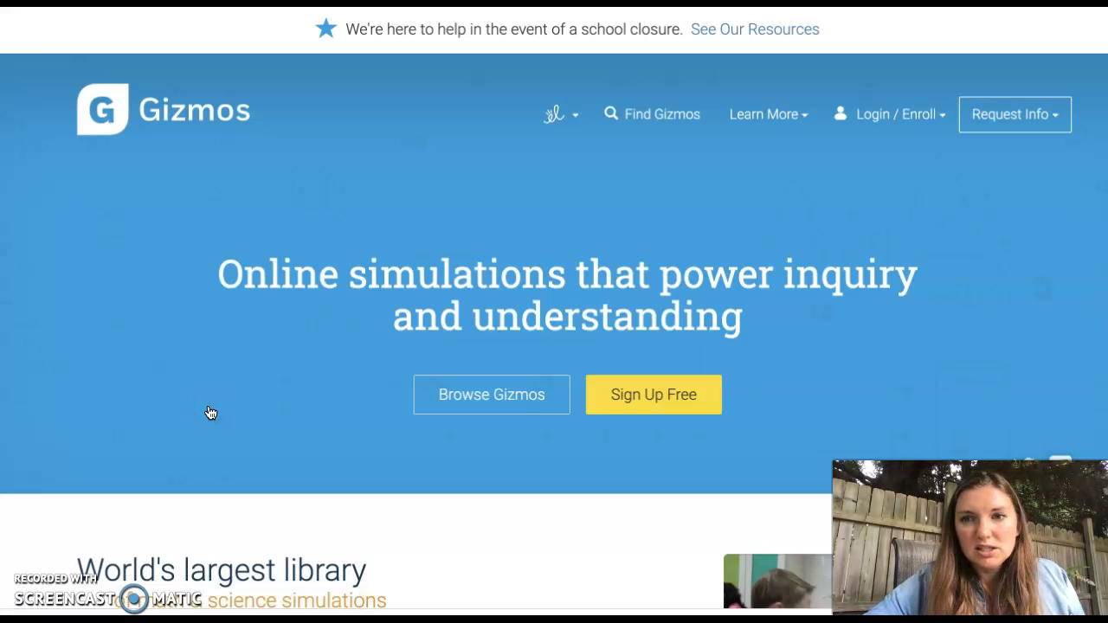
pyautogui.click(915, 118)
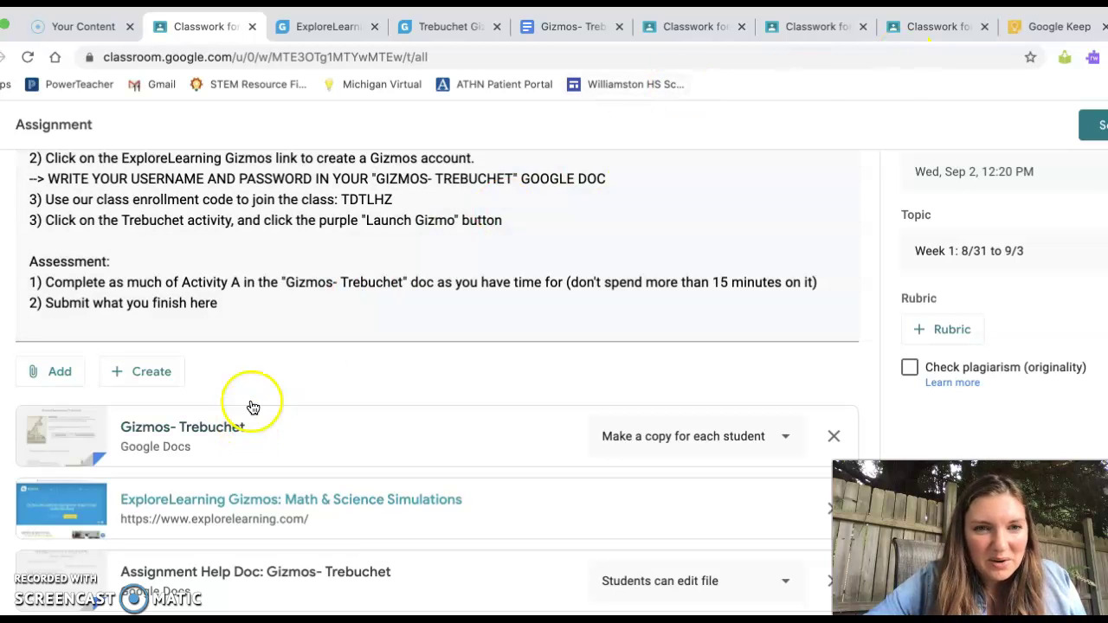
pyautogui.moveTo(394, 199); pyautogui.dragTo(341, 199)
pyautogui.press('super+c')
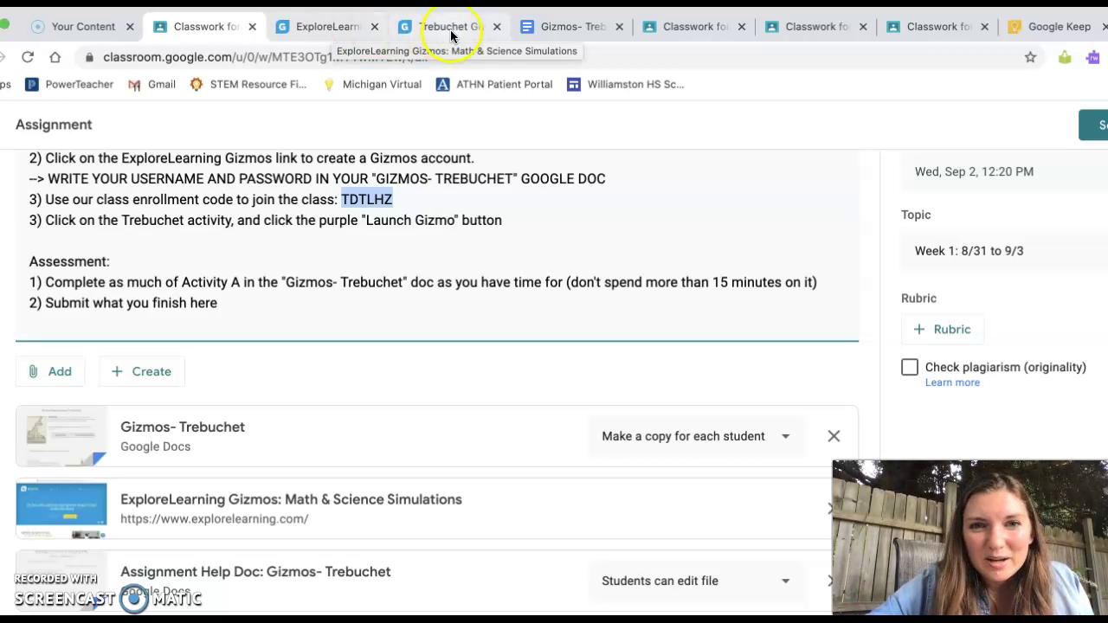
# Step: Paste the copied class code into the Class Code field and enroll in Physics 1st Hour
pyautogui.click(425, 27)
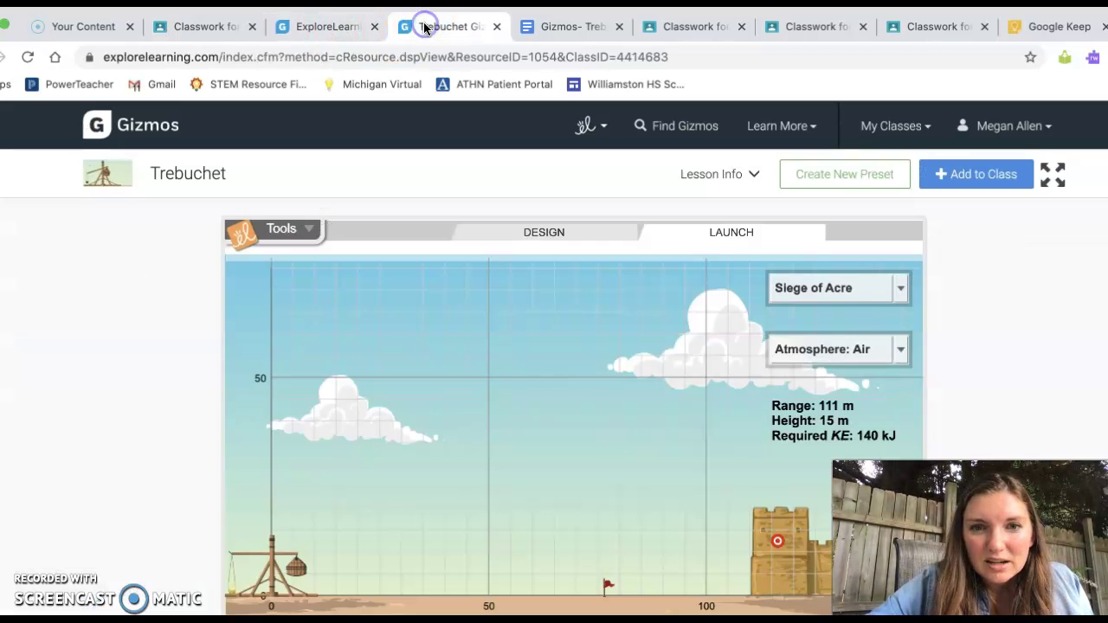
pyautogui.click(336, 26)
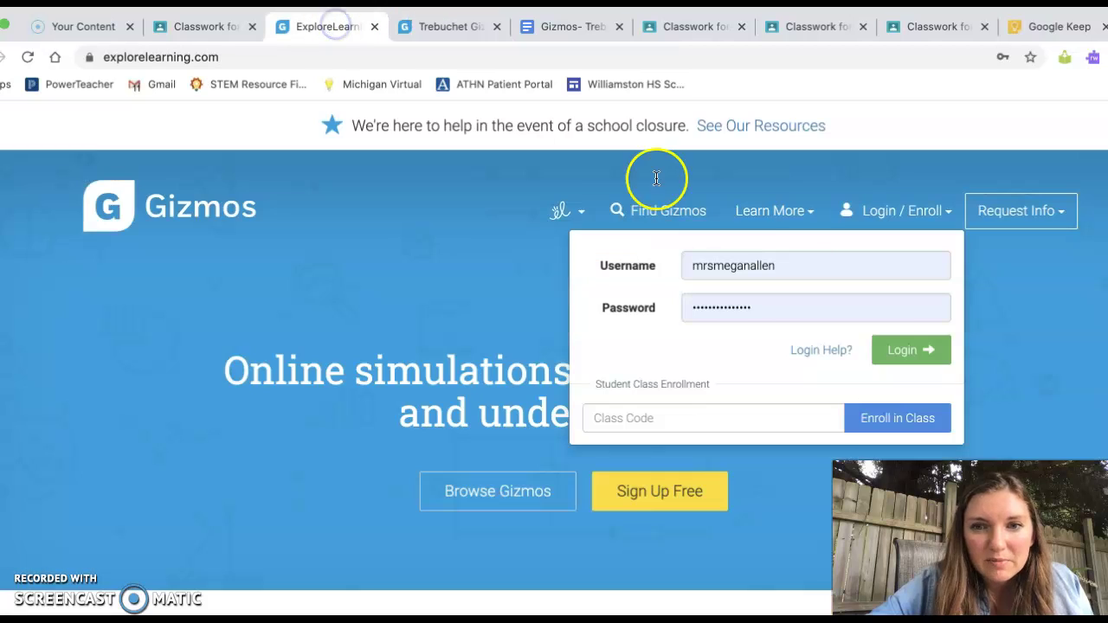
pyautogui.click(743, 410)
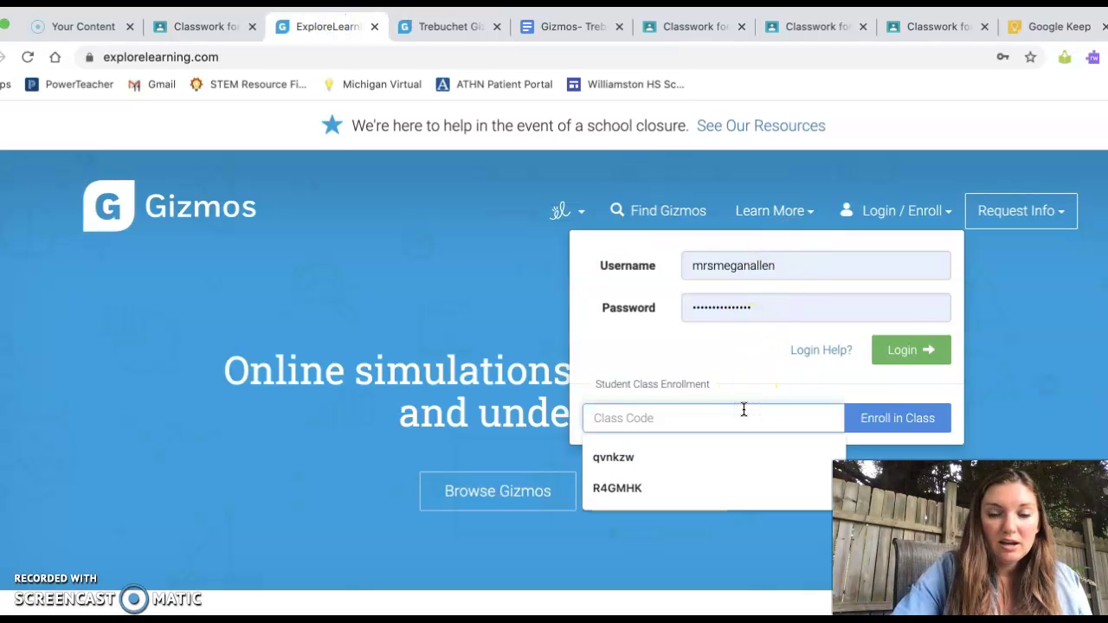
pyautogui.press('super+v')
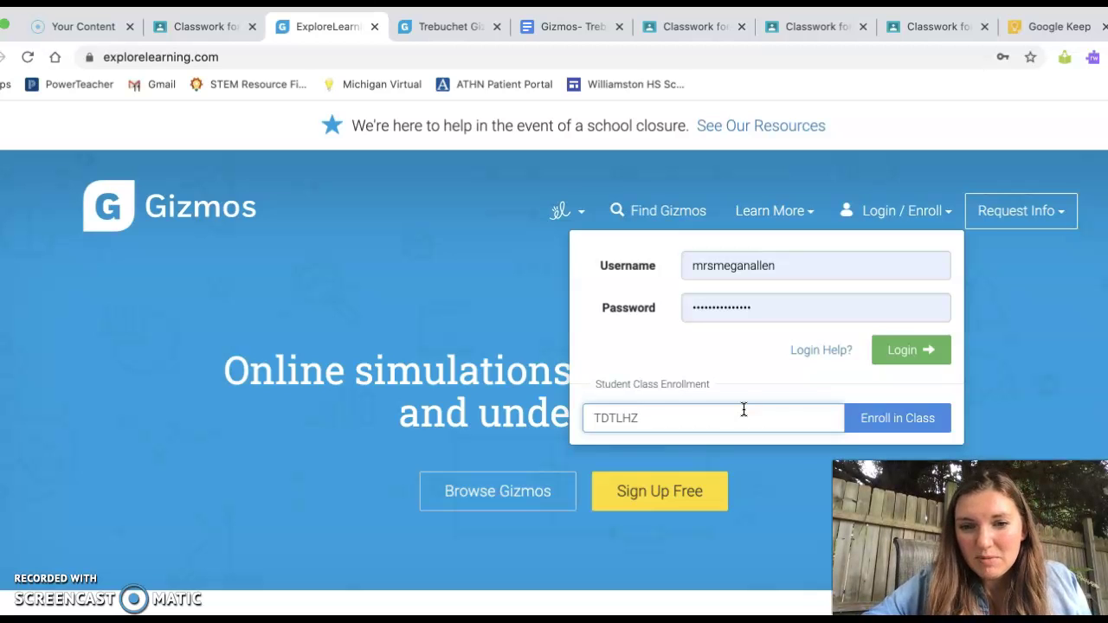
pyautogui.click(877, 421)
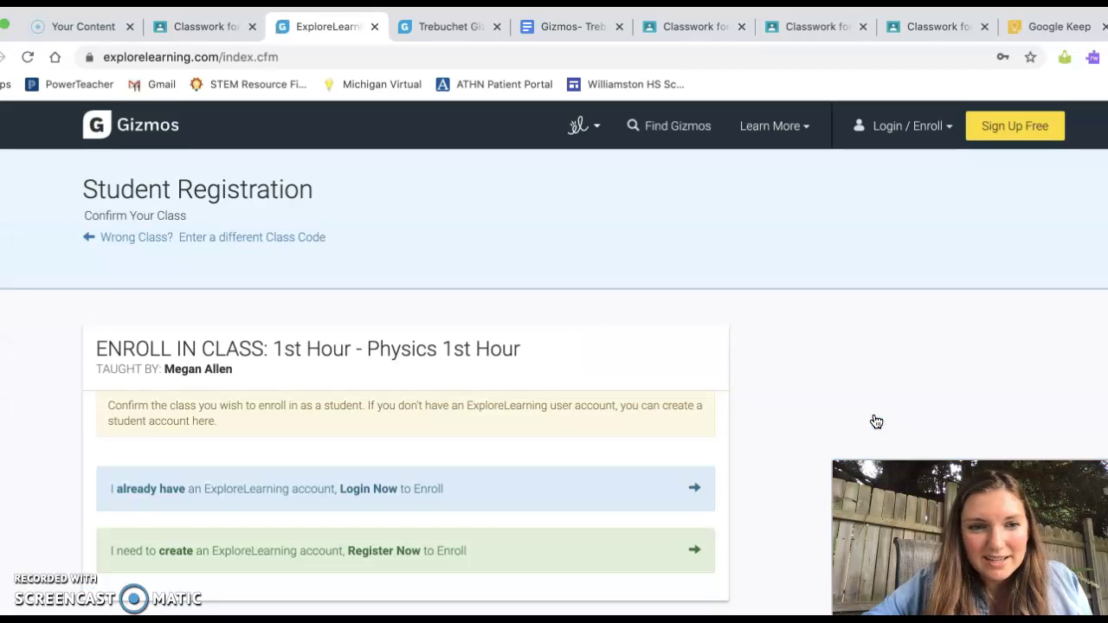
pyautogui.scroll(-3, 594, 337)
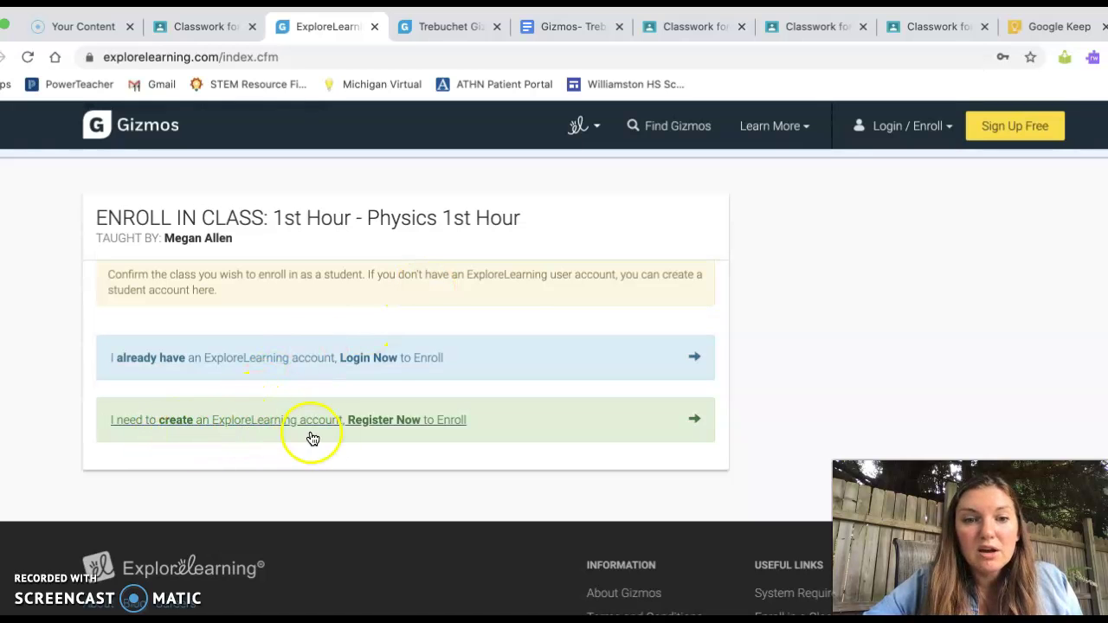
# Step: Start a new student account and scroll down to the blank Username field
pyautogui.click(438, 431)
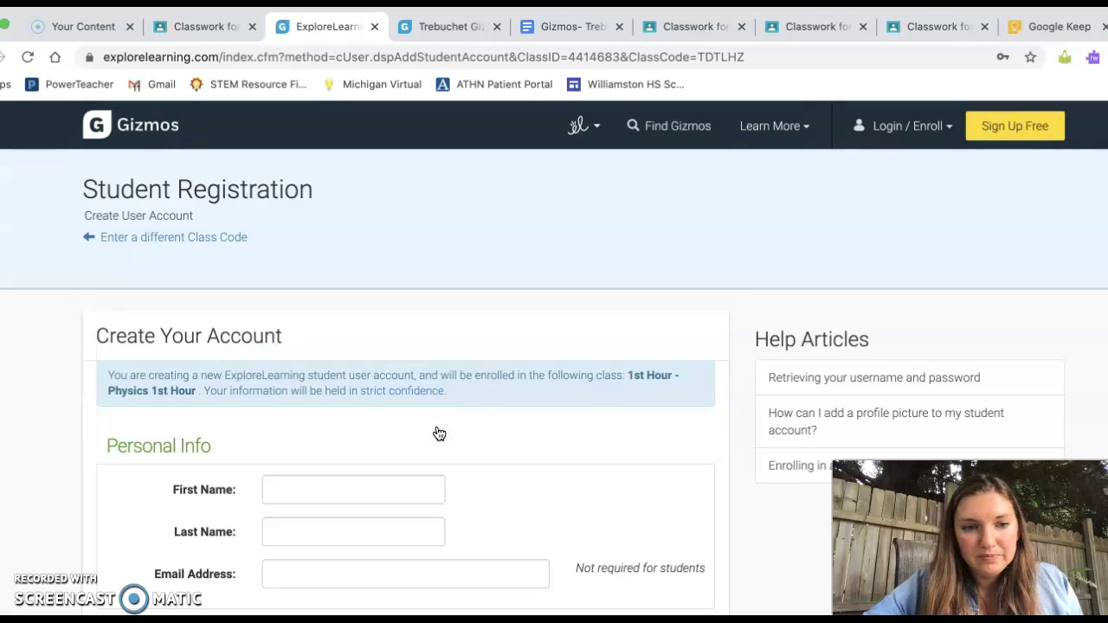
pyautogui.scroll(-3, 571, 437)
pyautogui.scroll(-2, 571, 441)
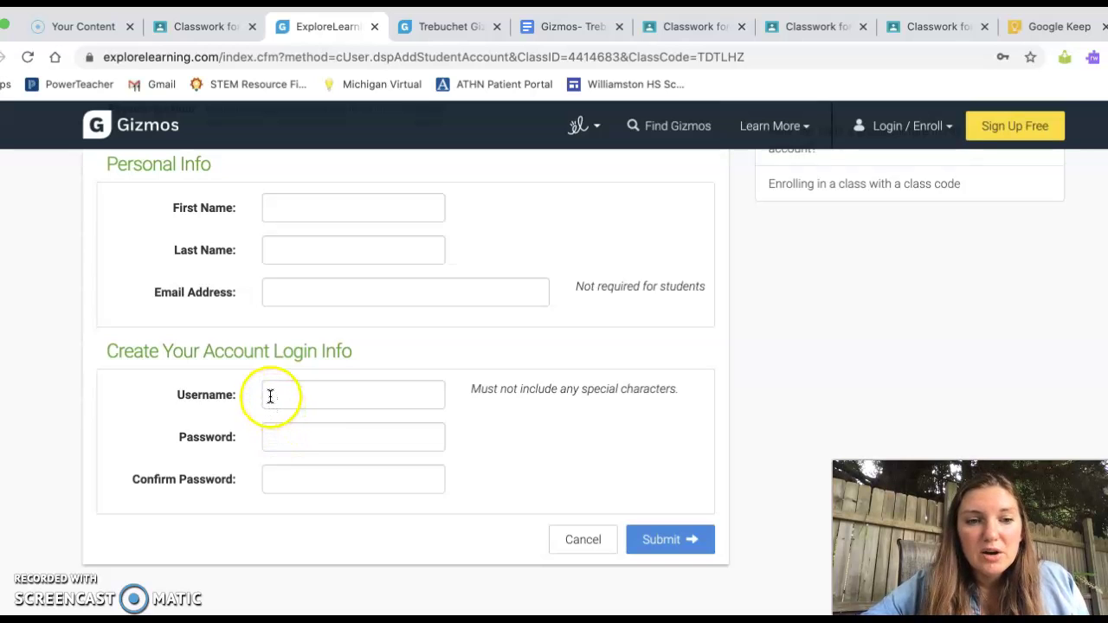
pyautogui.click(270, 394)
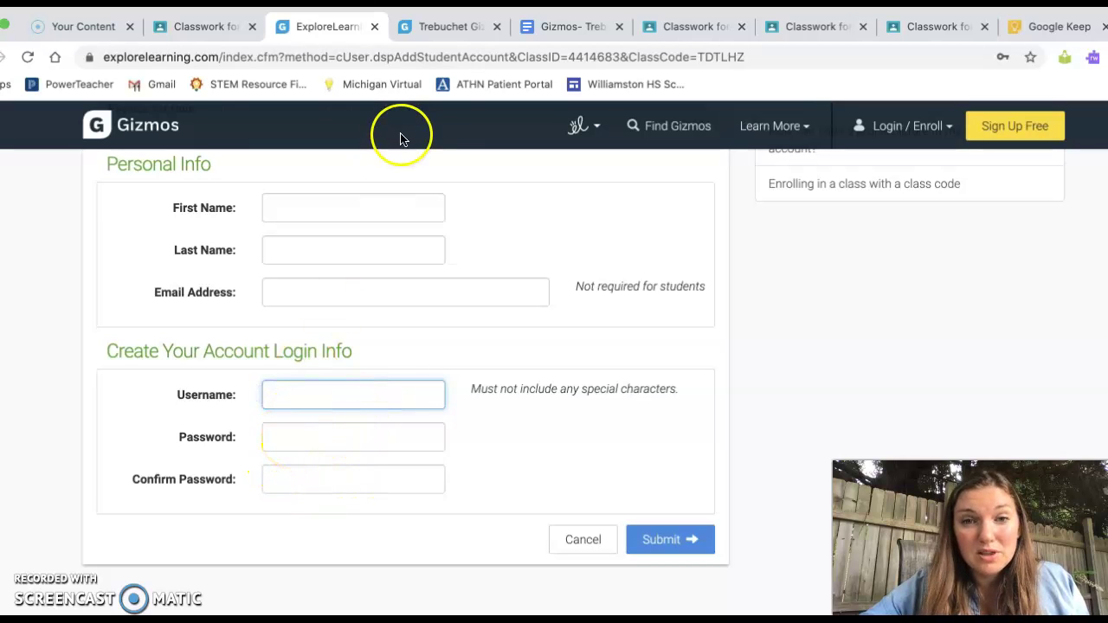
# Step: Open the Gizmos- Trebuchet worksheet from the Classroom assignment at its Name/Date header
pyautogui.click(544, 27)
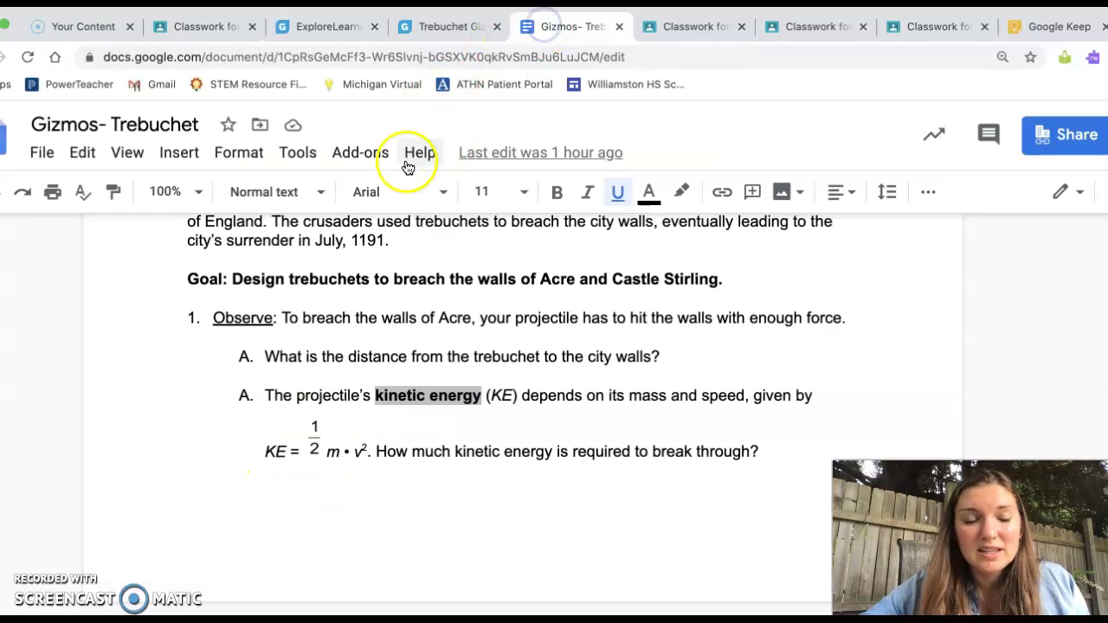
pyautogui.click(216, 28)
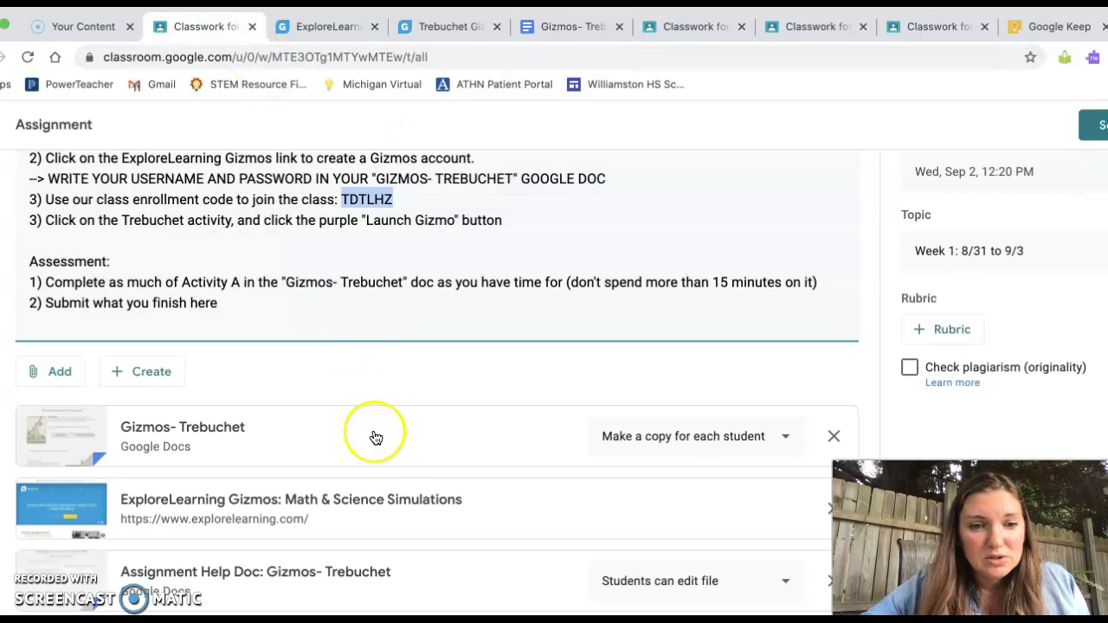
pyautogui.click(165, 433)
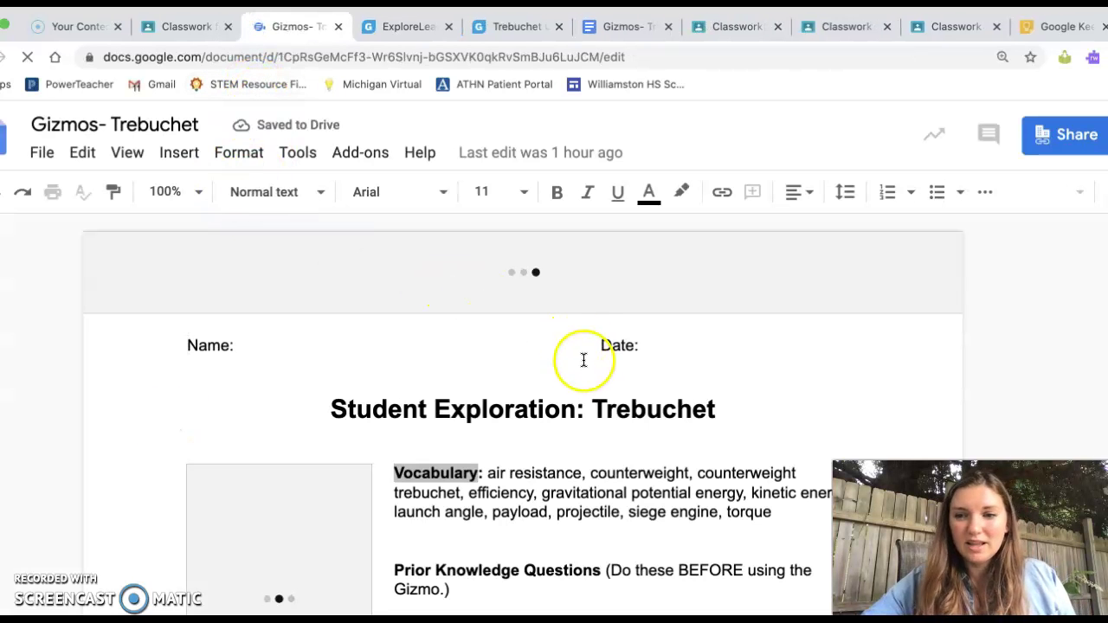
pyautogui.scroll(-3, 591, 375)
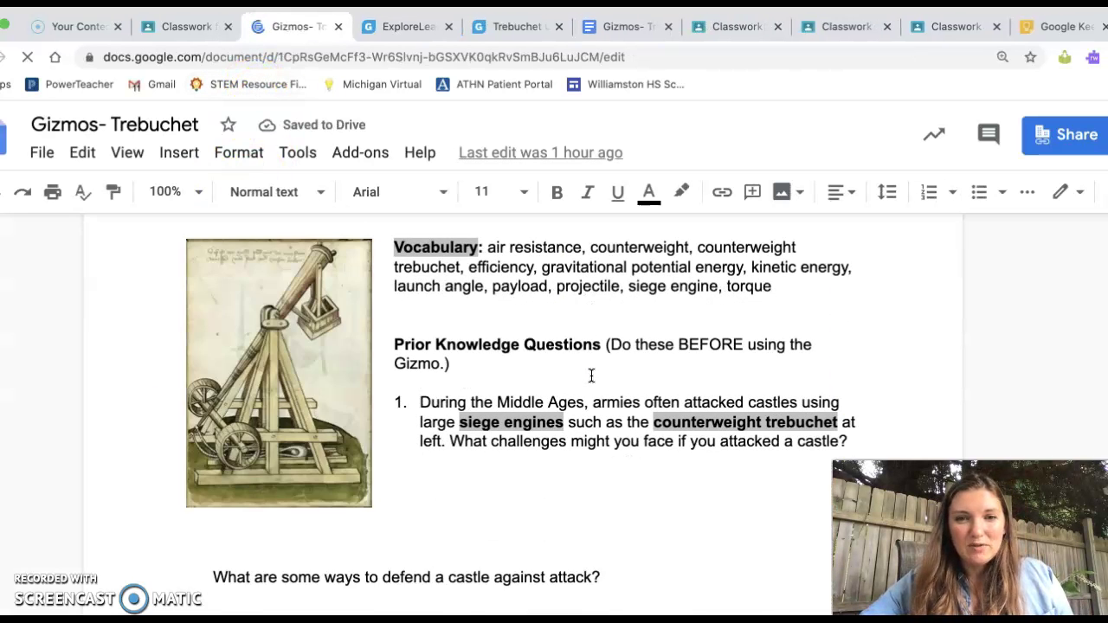
pyautogui.scroll(1, 591, 375)
pyautogui.scroll(1, 591, 375)
pyautogui.click(340, 274)
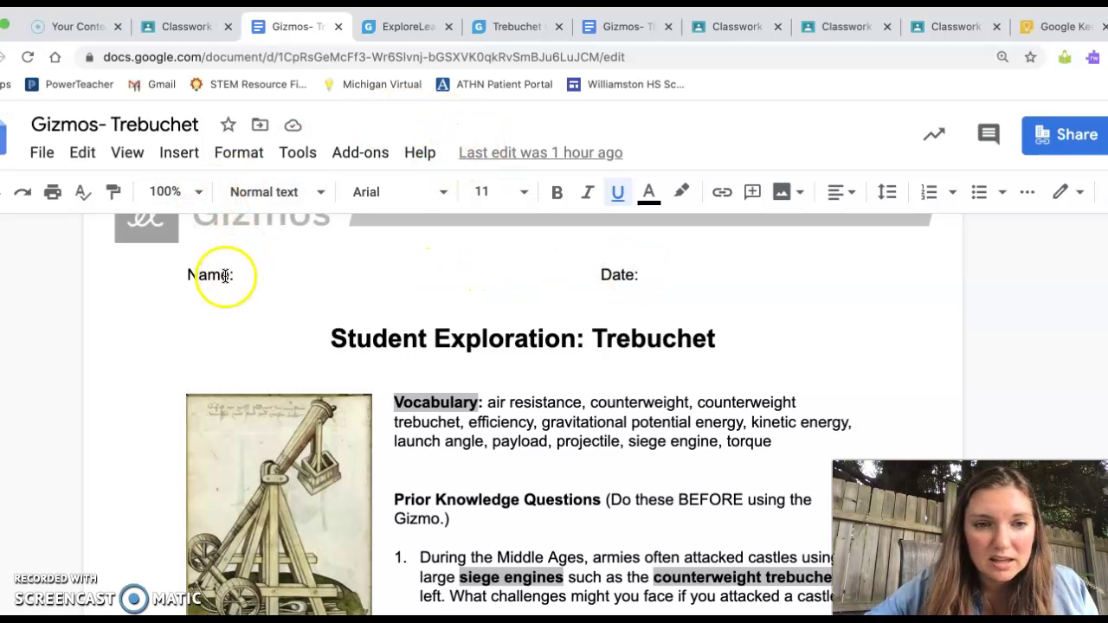
# Step: Replace Name with 'Username:' and Date with 'Password:', removing the extra spaces
pyautogui.doubleClick(189, 275)
pyautogui.write('Username')
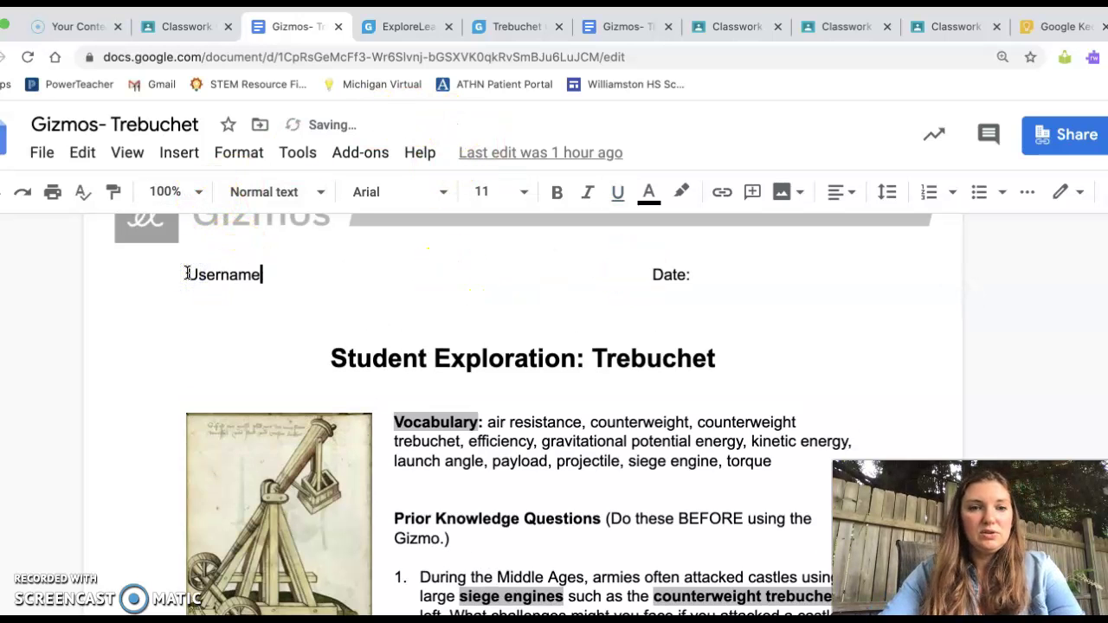
pyautogui.write(':')
pyautogui.doubleClick(672, 275)
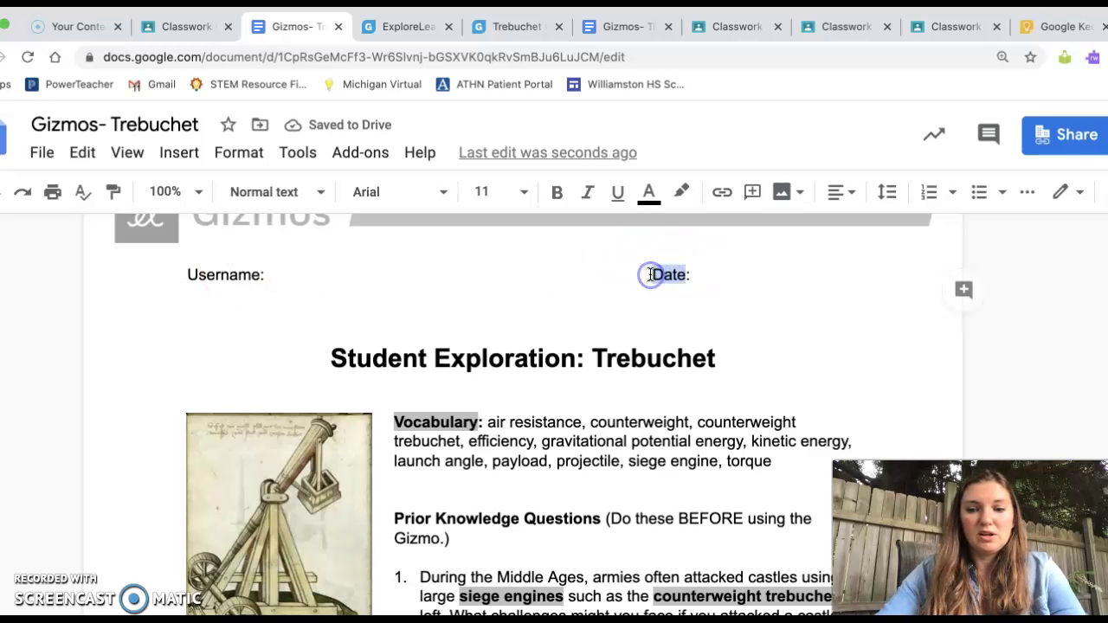
pyautogui.write('Password:')
pyautogui.click(658, 266)
pyautogui.press('BackSpace')
pyautogui.press('BackSpace')
pyautogui.press('BackSpace')
pyautogui.press('BackSpace')
pyautogui.press('BackSpace')
pyautogui.press('BackSpace')
pyautogui.press('BackSpace')
pyautogui.press('BackSpace')
pyautogui.press('BackSpace')
pyautogui.press('BackSpace')
pyautogui.press('BackSpace')
pyautogui.press('BackSpace')
pyautogui.press('BackSpace')
pyautogui.press('BackSpace')
pyautogui.press('BackSpace')
pyautogui.press('BackSpace')
pyautogui.press('BackSpace')
pyautogui.press('BackSpace')
pyautogui.press('BackSpace')
pyautogui.press('BackSpace')
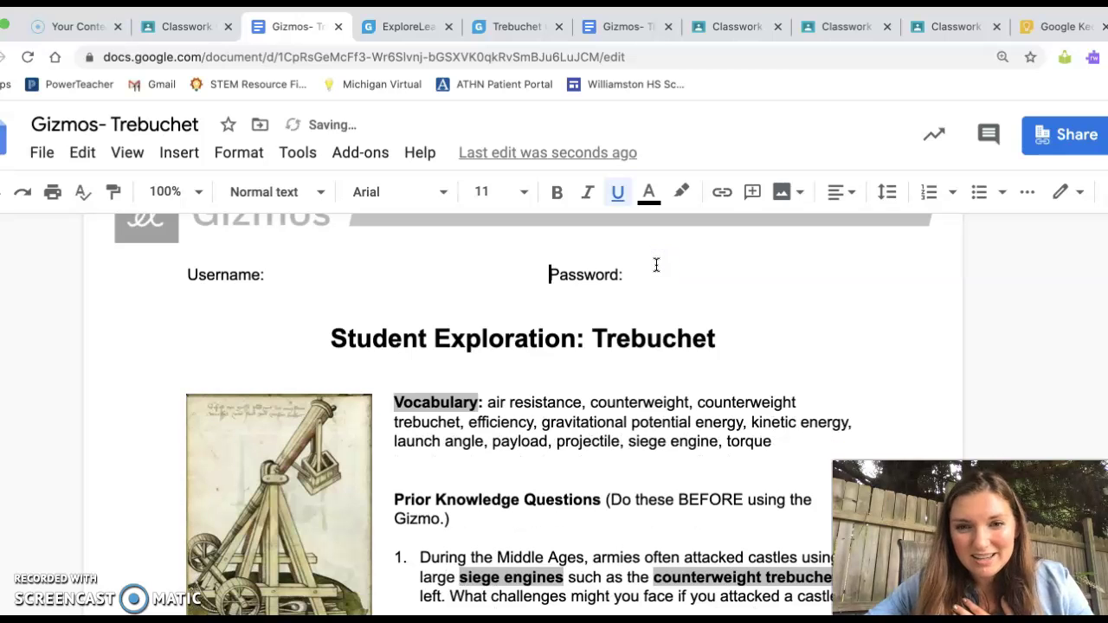
pyautogui.press('End')
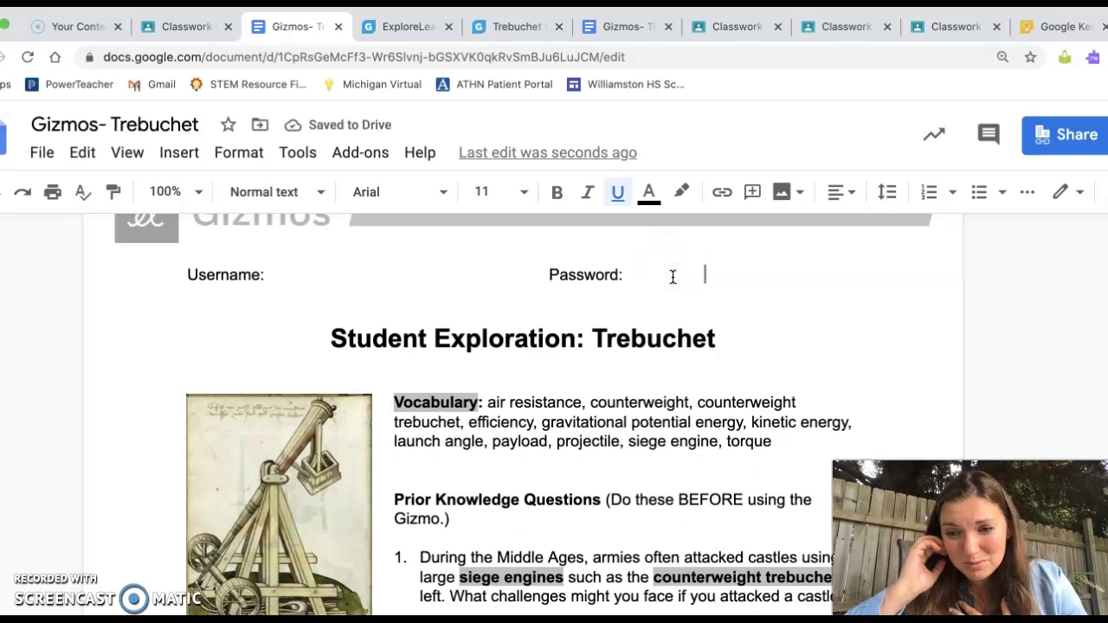
pyautogui.click(651, 277)
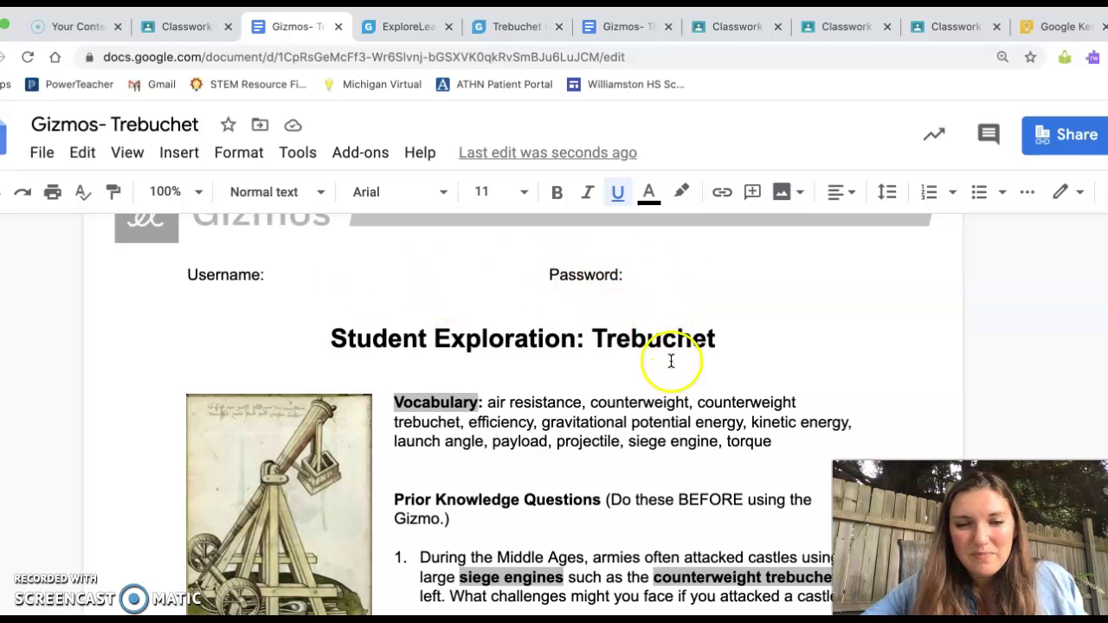
pyautogui.scroll(-1, 698, 446)
pyautogui.scroll(-1, 698, 449)
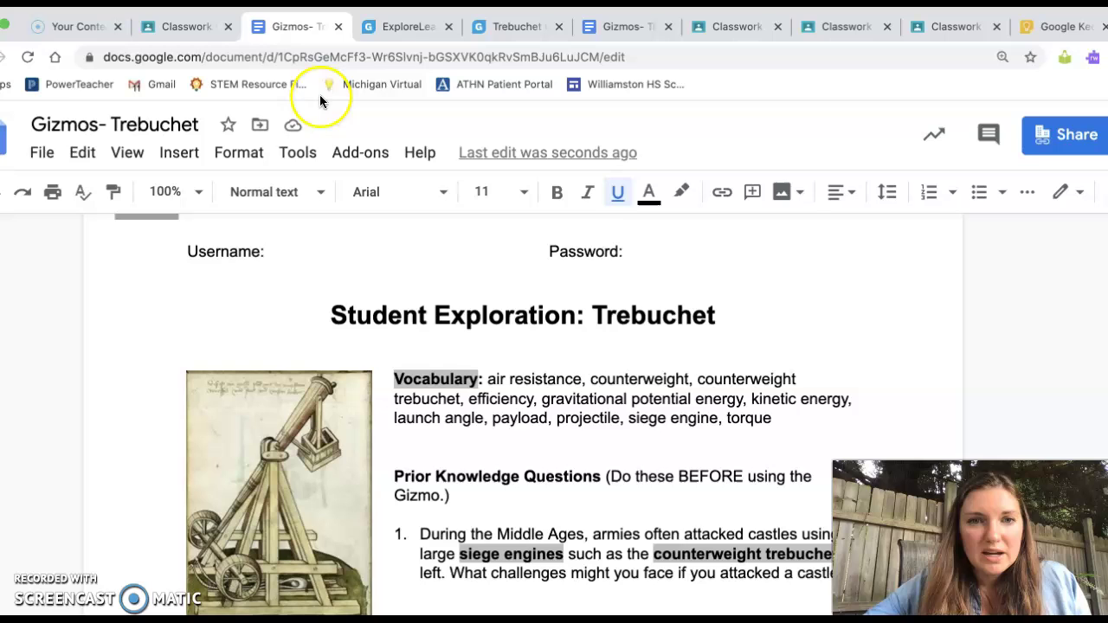
# Step: Return to the enrollment page and log in to the ExploreLearning account
pyautogui.click(405, 27)
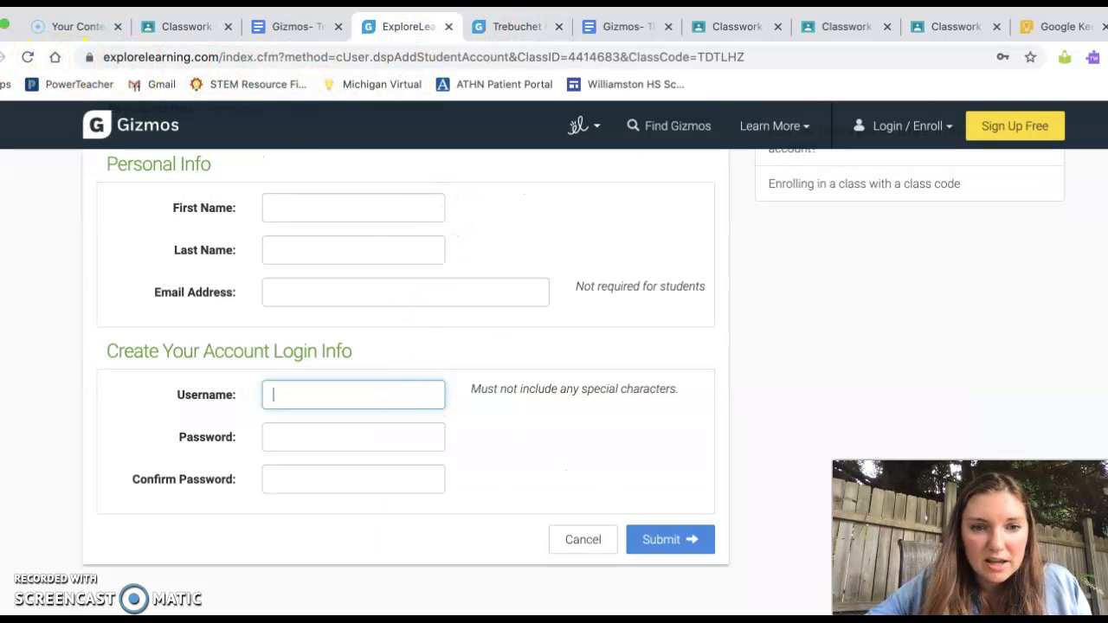
pyautogui.hotkey('alt', 'Left')
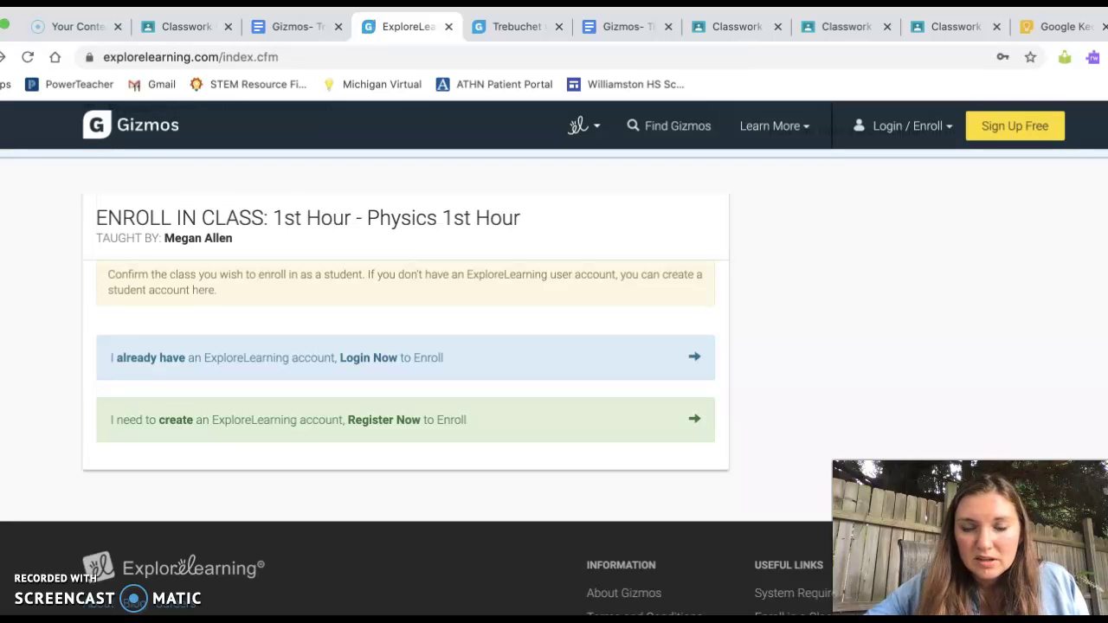
pyautogui.click(900, 129)
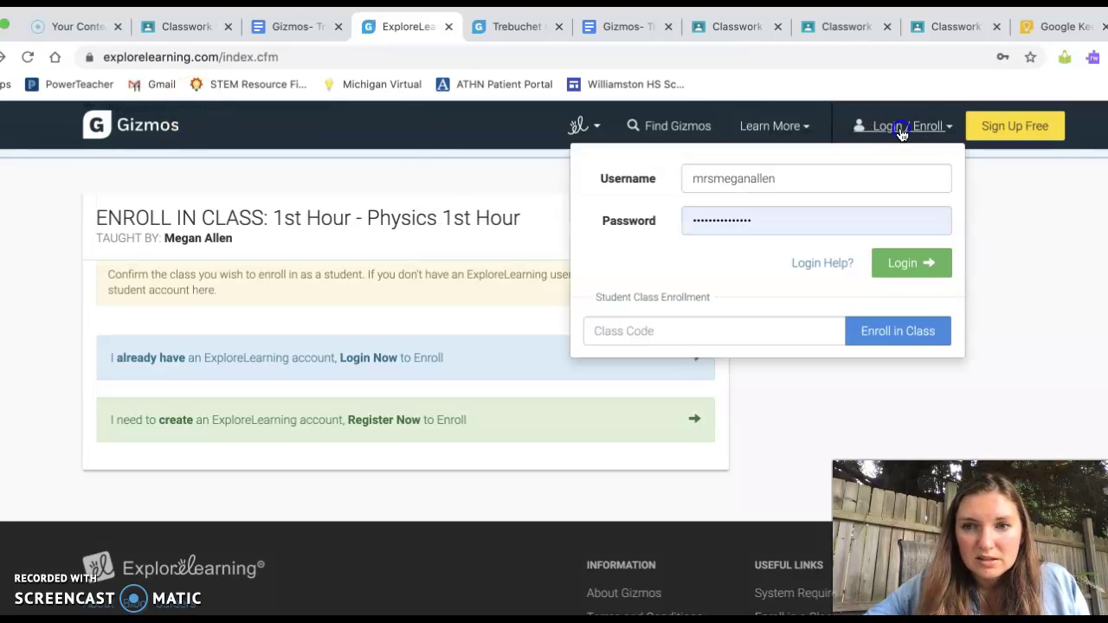
pyautogui.click(919, 265)
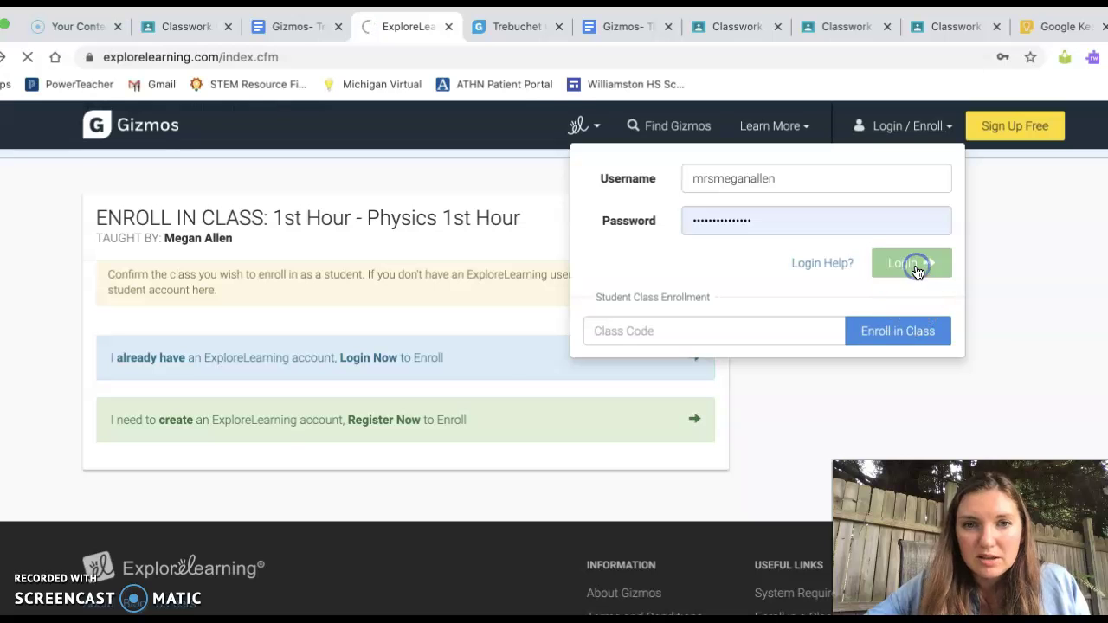
# Step: Open the Physics 1st Hour class and the Trebuchet Gizmo detail page
pyautogui.click(548, 100)
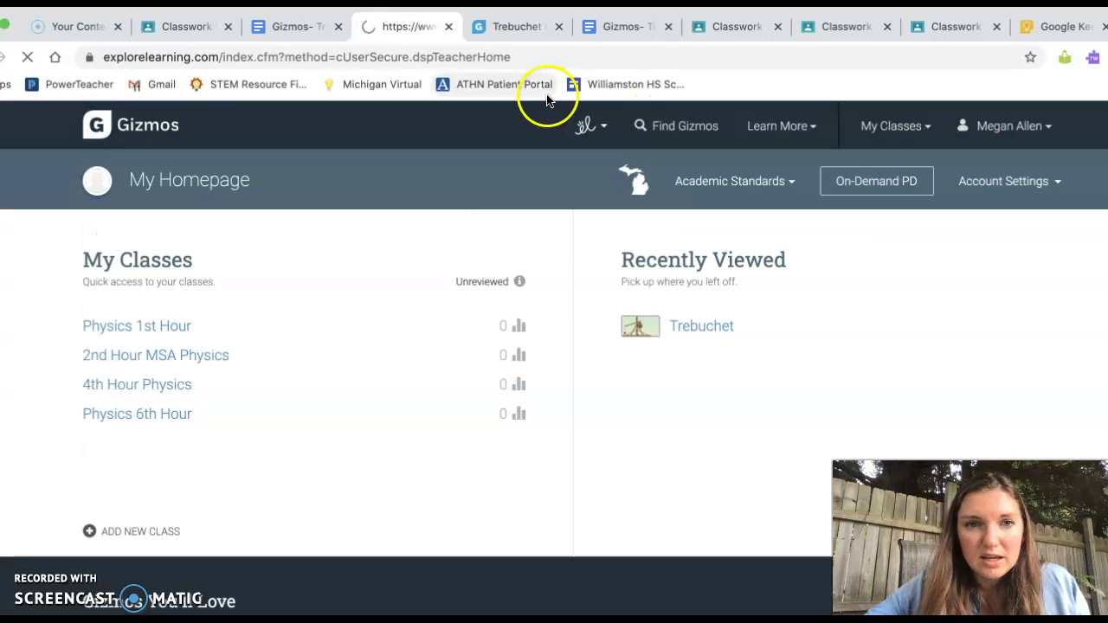
pyautogui.click(176, 329)
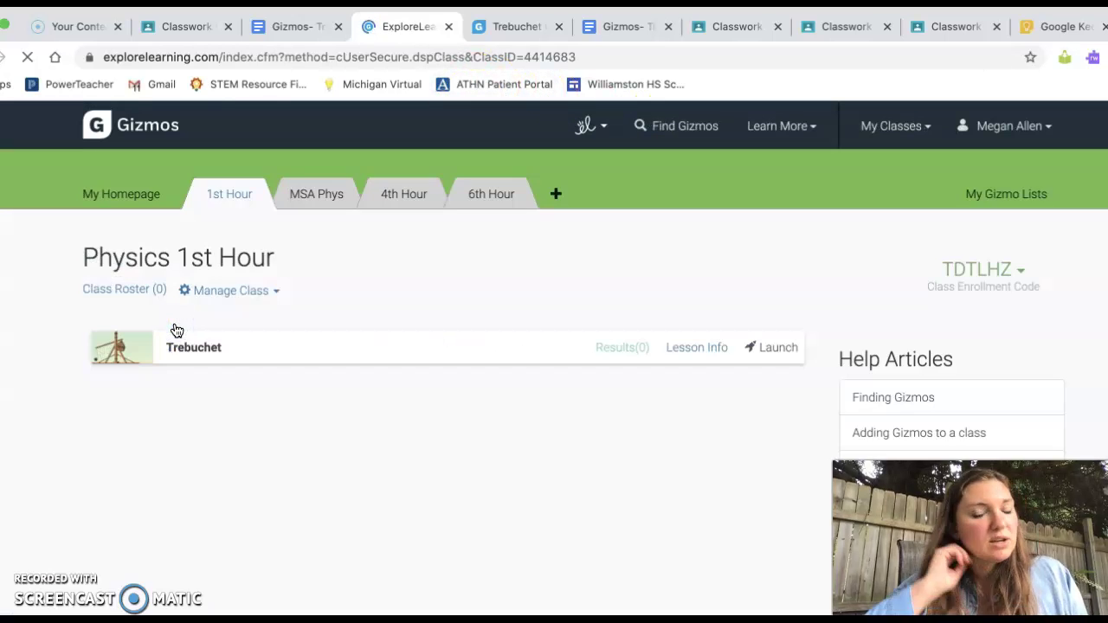
pyautogui.moveTo(178, 361); pyautogui.dragTo(265, 357)
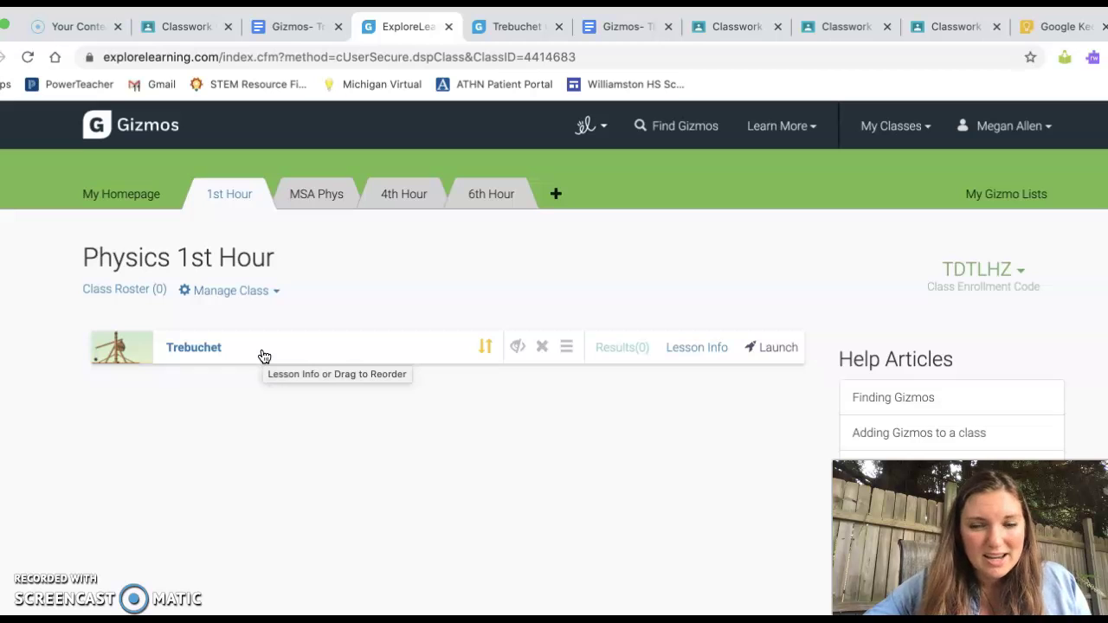
pyautogui.click(263, 356)
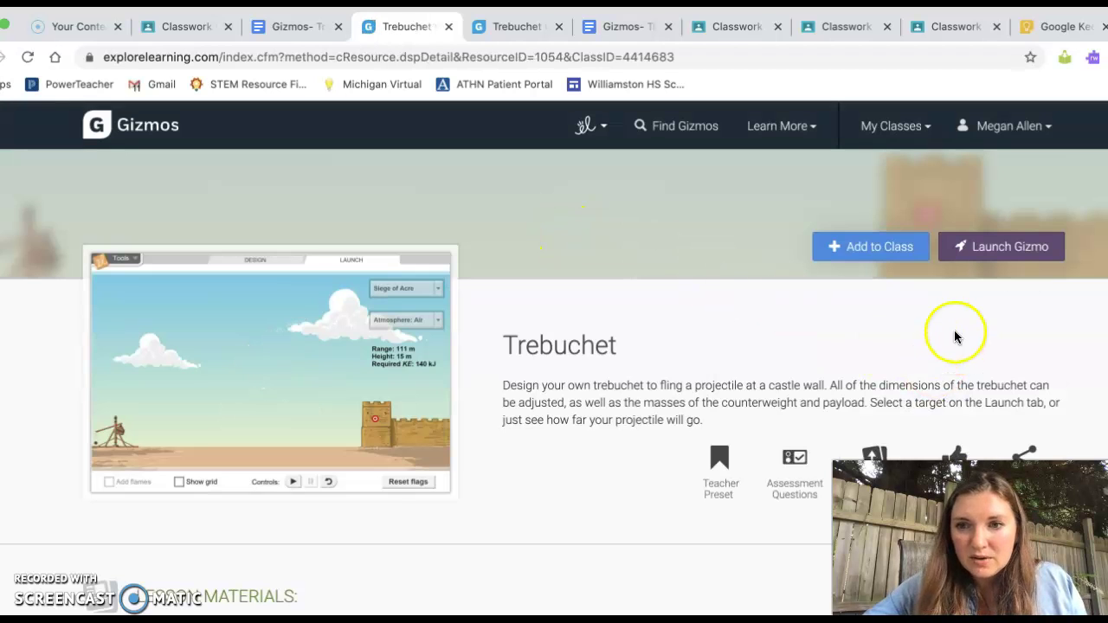
# Step: Launch the Trebuchet simulation and use Tools > Help to read the part labels
pyautogui.click(996, 248)
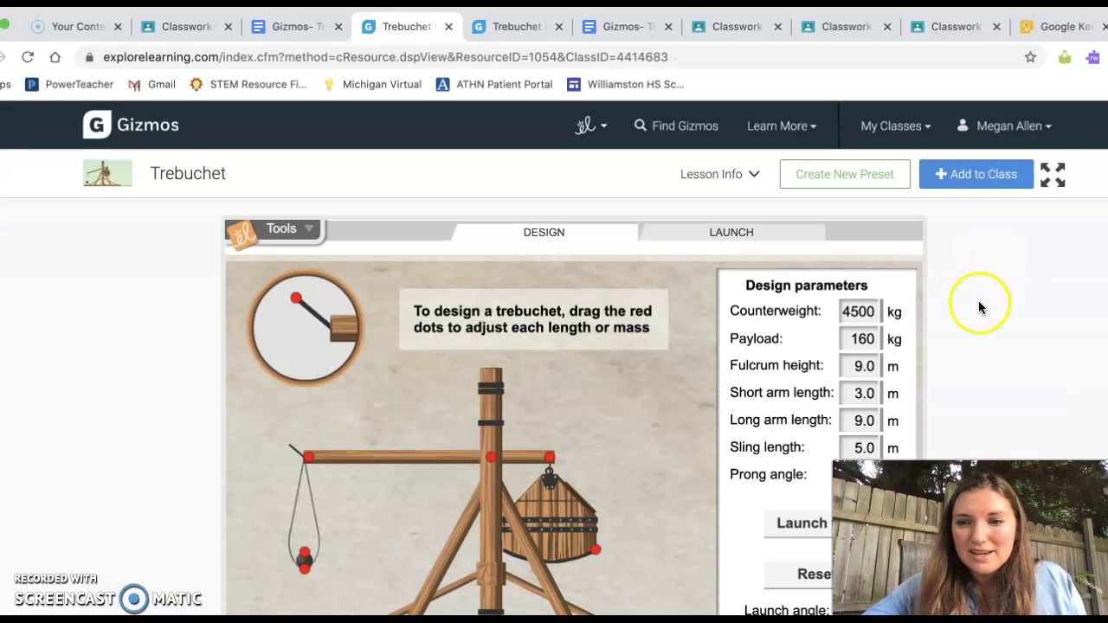
pyautogui.scroll(-3, 979, 301)
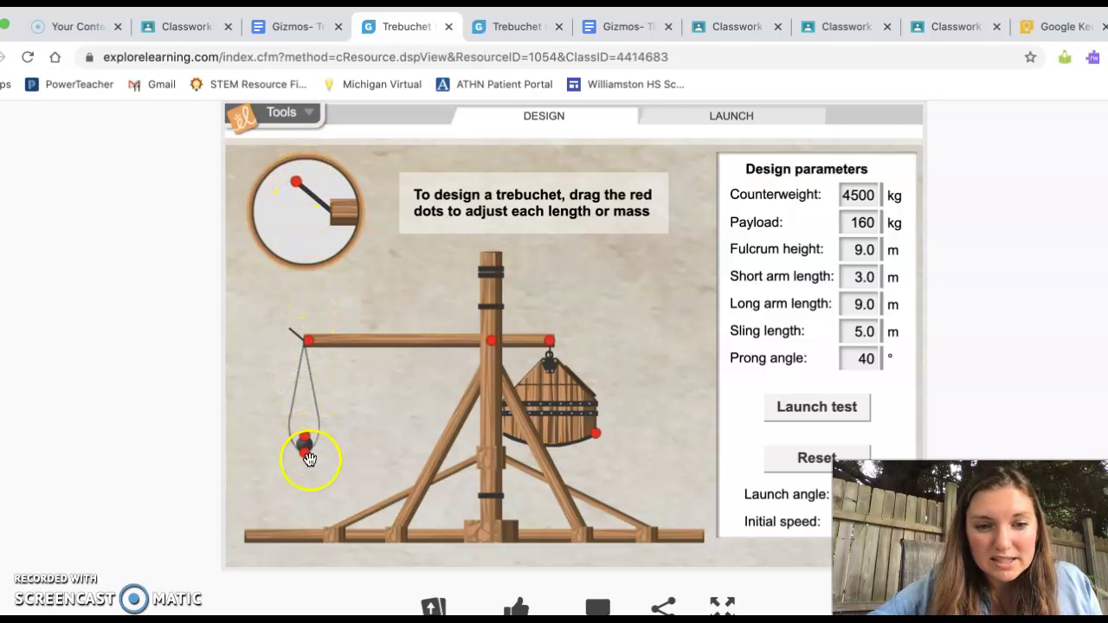
pyautogui.click(306, 117)
pyautogui.click(268, 270)
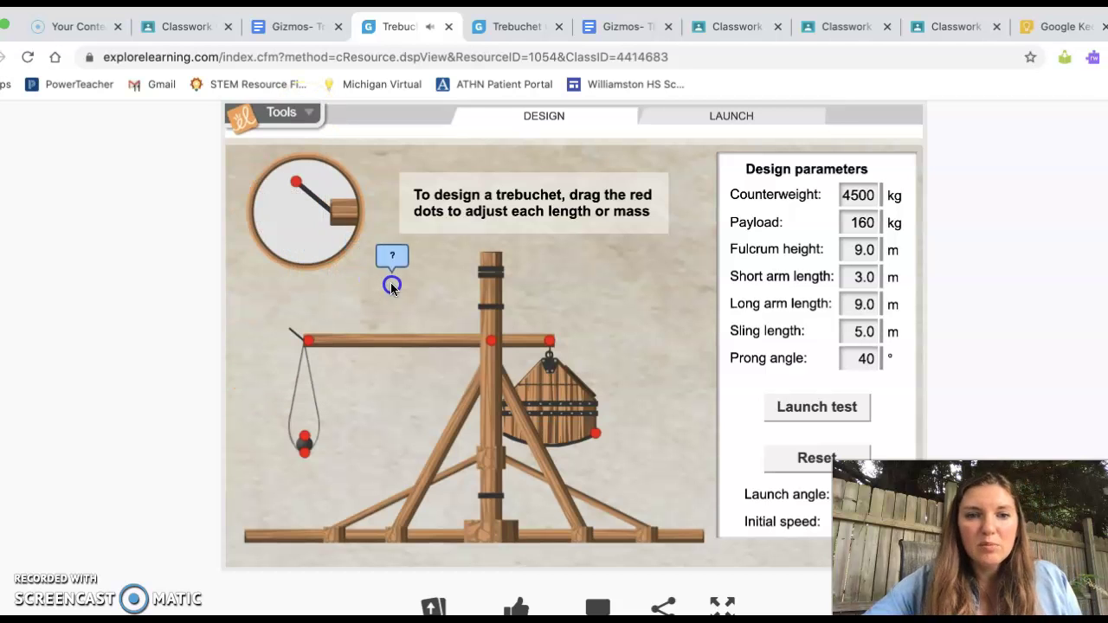
pyautogui.moveTo(296, 184)
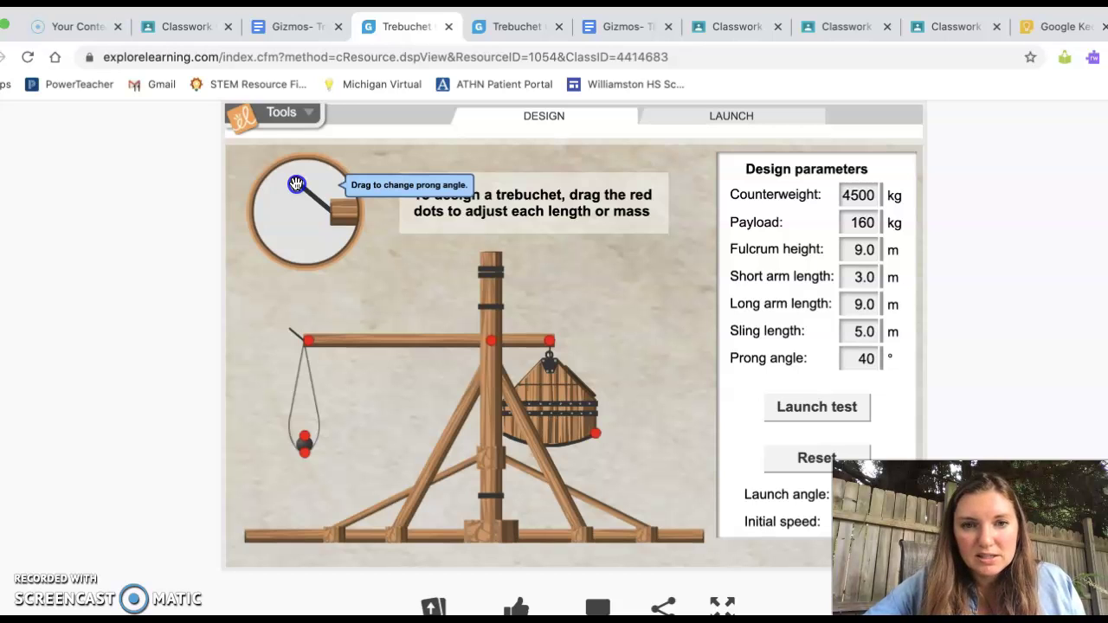
pyautogui.moveTo(301, 436)
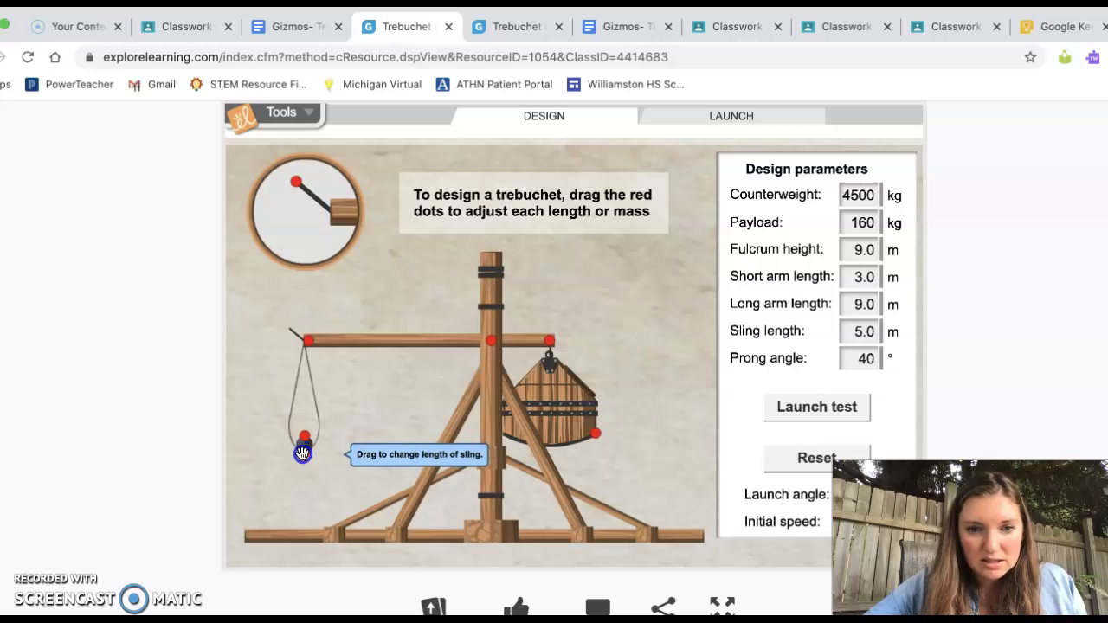
pyautogui.moveTo(308, 345)
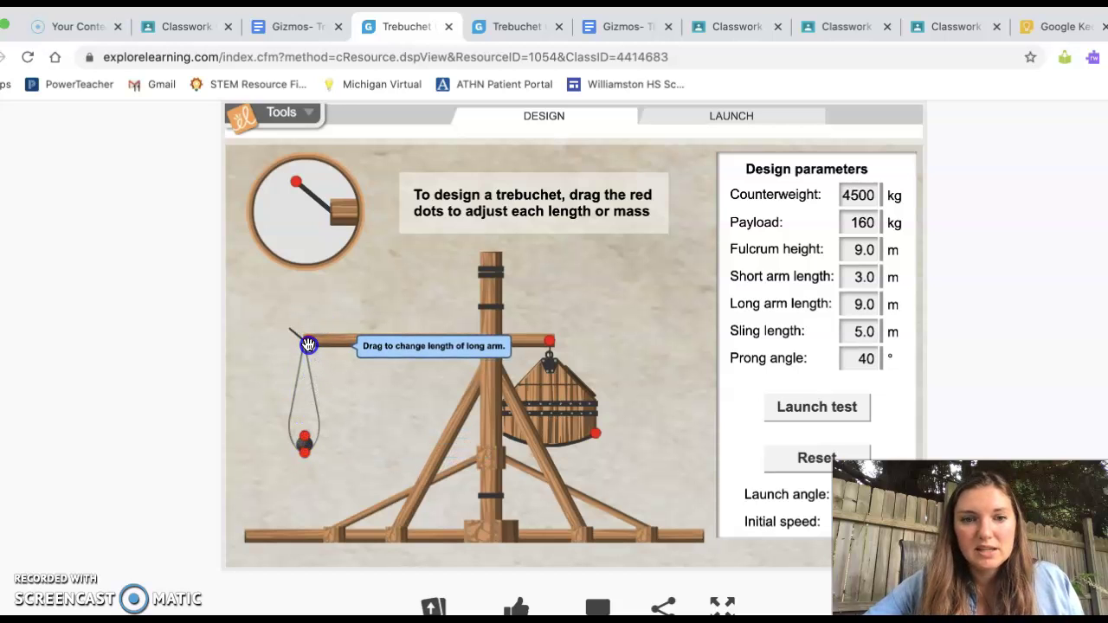
pyautogui.click(612, 312)
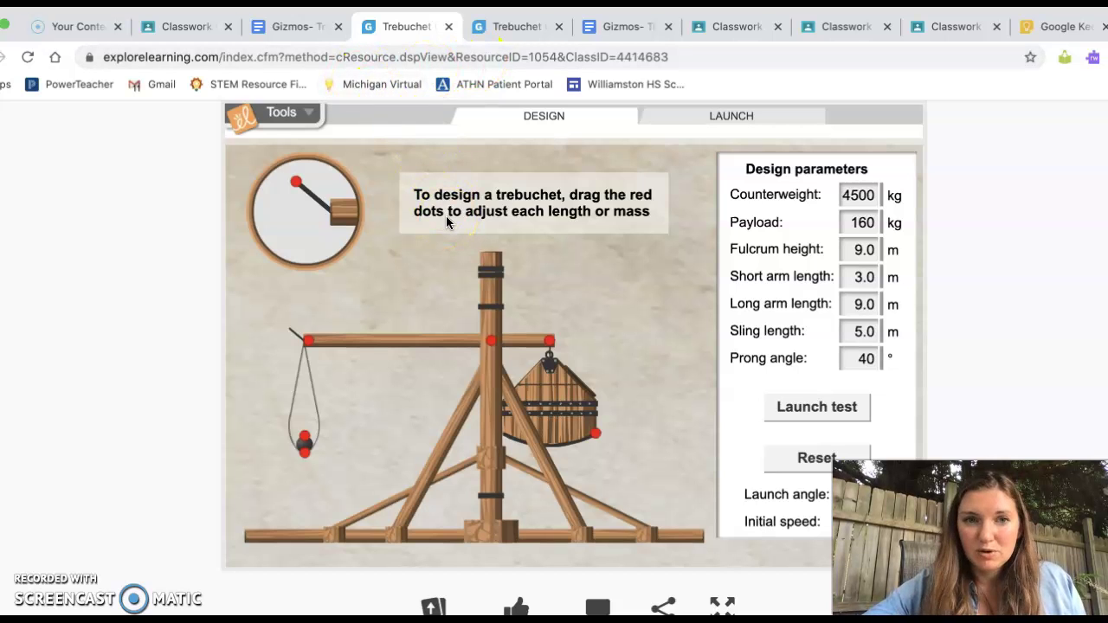
# Step: Scroll the Gizmos- Trebuchet worksheet to the Gizmo Warm-up list of parts, counterweight through prong
pyautogui.click(292, 27)
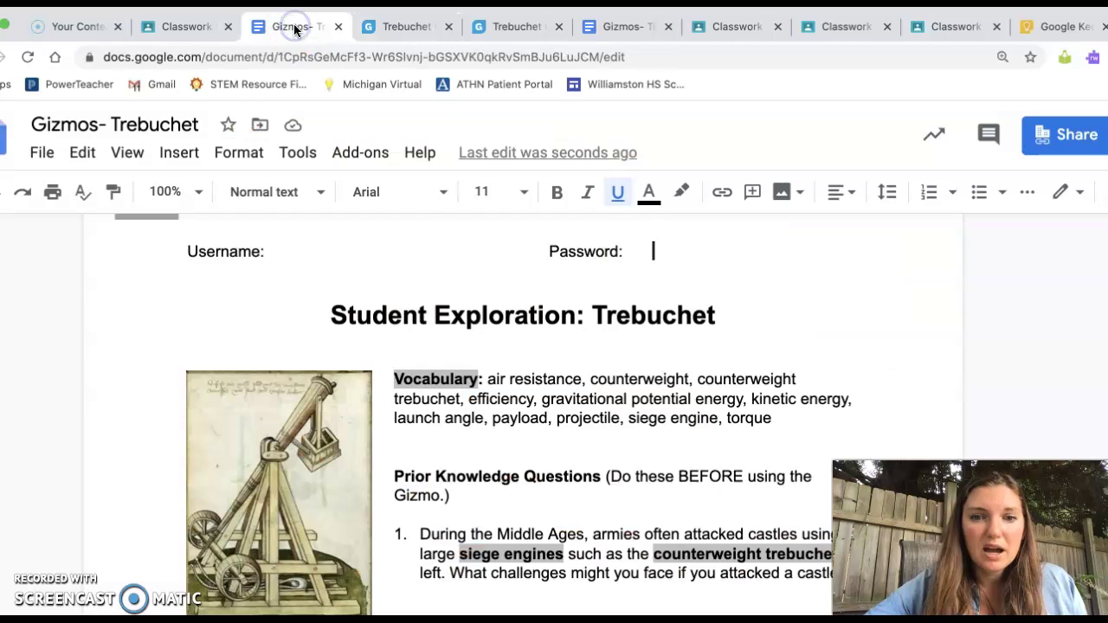
pyautogui.scroll(-3, 626, 395)
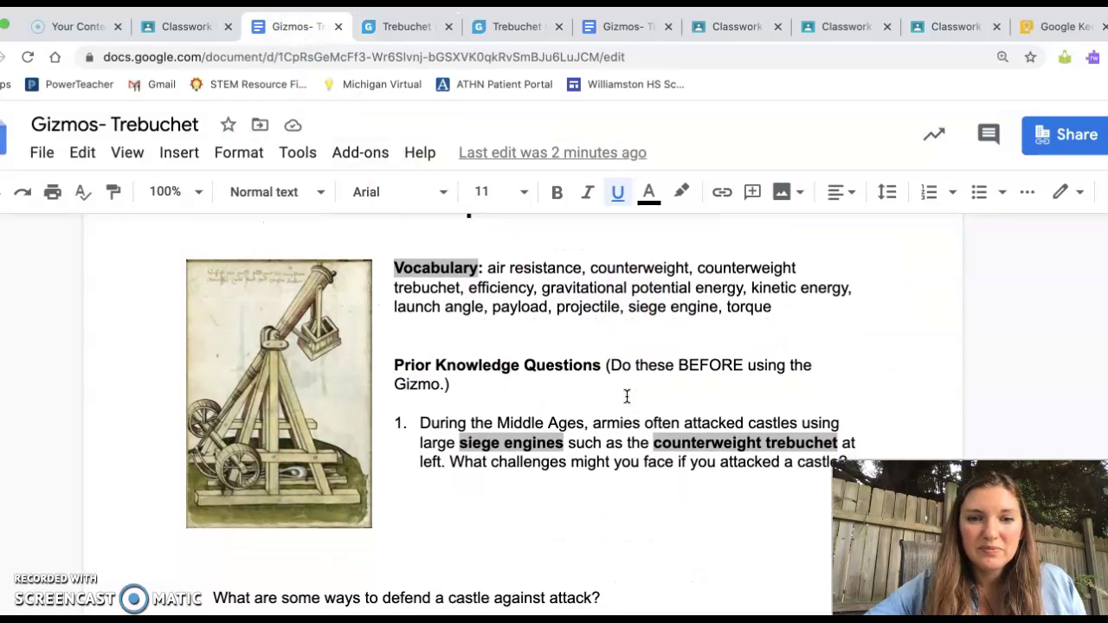
pyautogui.scroll(-1, 626, 396)
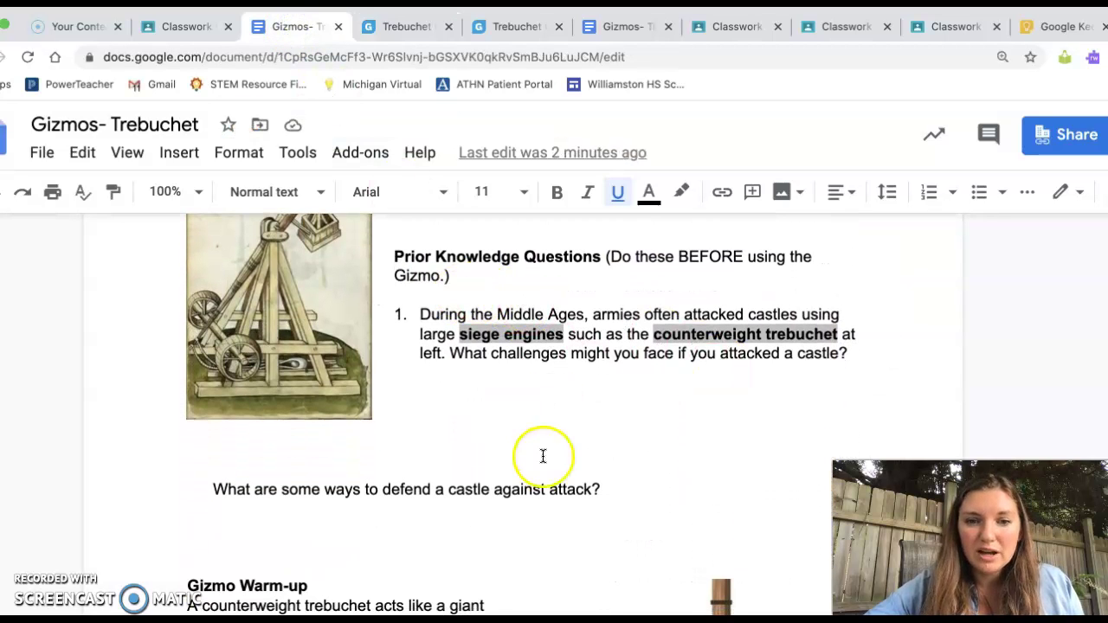
pyautogui.scroll(-5, 522, 476)
pyautogui.scroll(1, 522, 476)
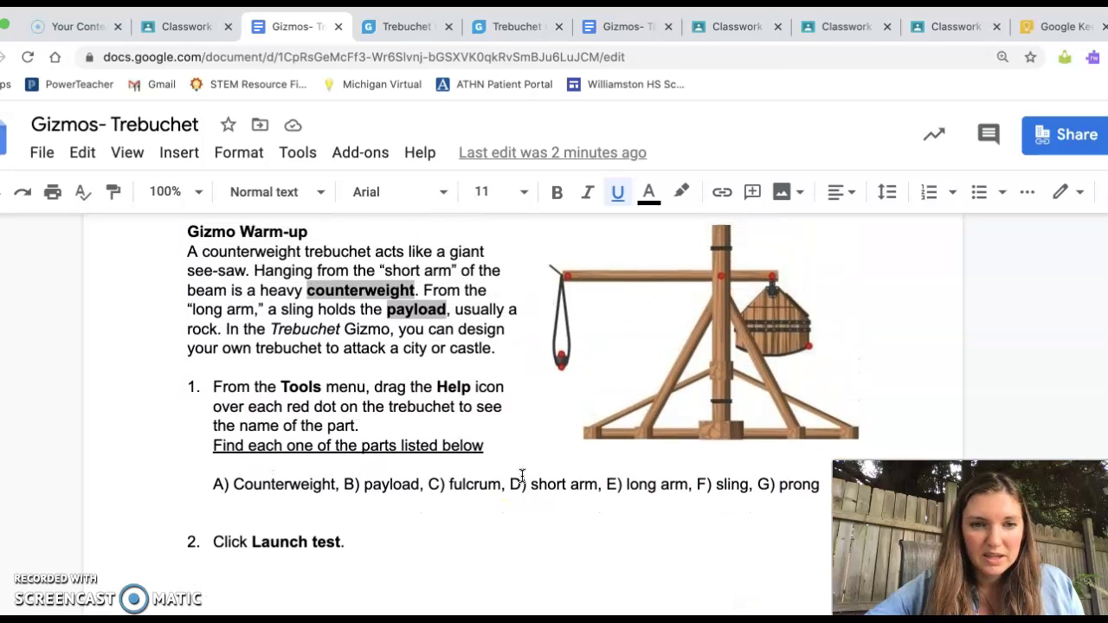
pyautogui.scroll(-1, 522, 476)
pyautogui.scroll(1, 522, 476)
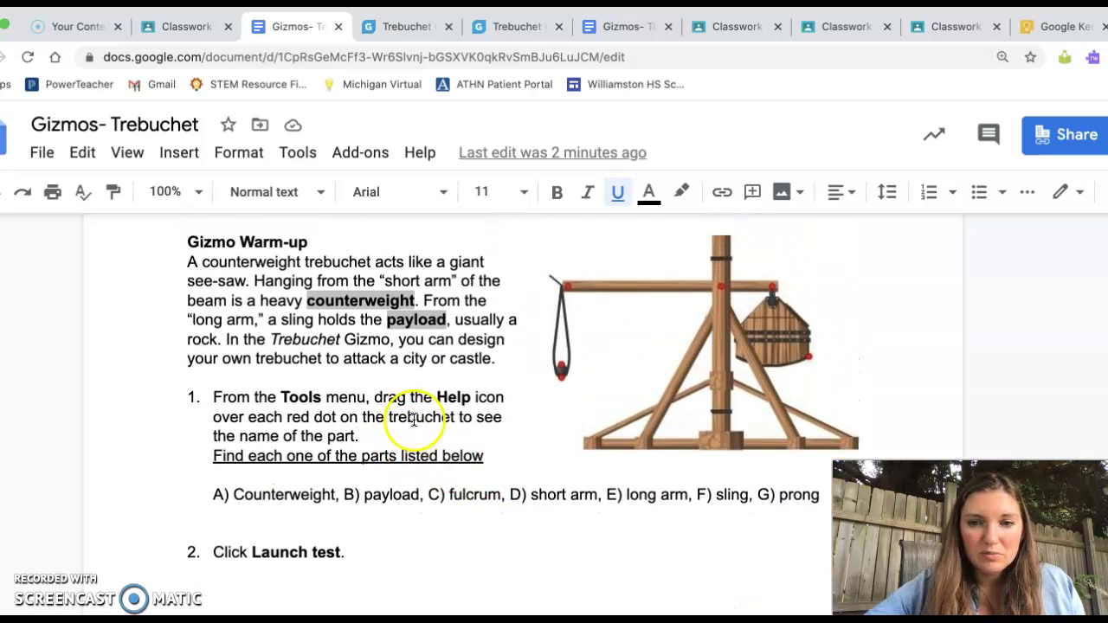
pyautogui.scroll(-4, 483, 500)
pyautogui.scroll(4, 482, 500)
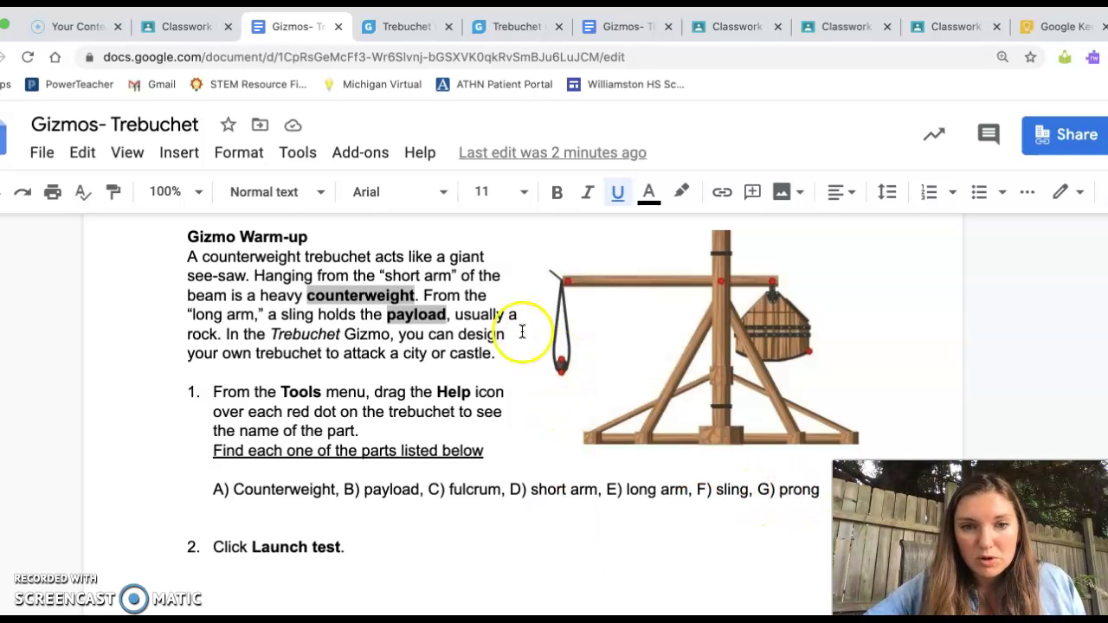
# Step: Back in the Trebuchet simulation, turn on Tools > Help part labels
pyautogui.click(420, 33)
pyautogui.click(291, 120)
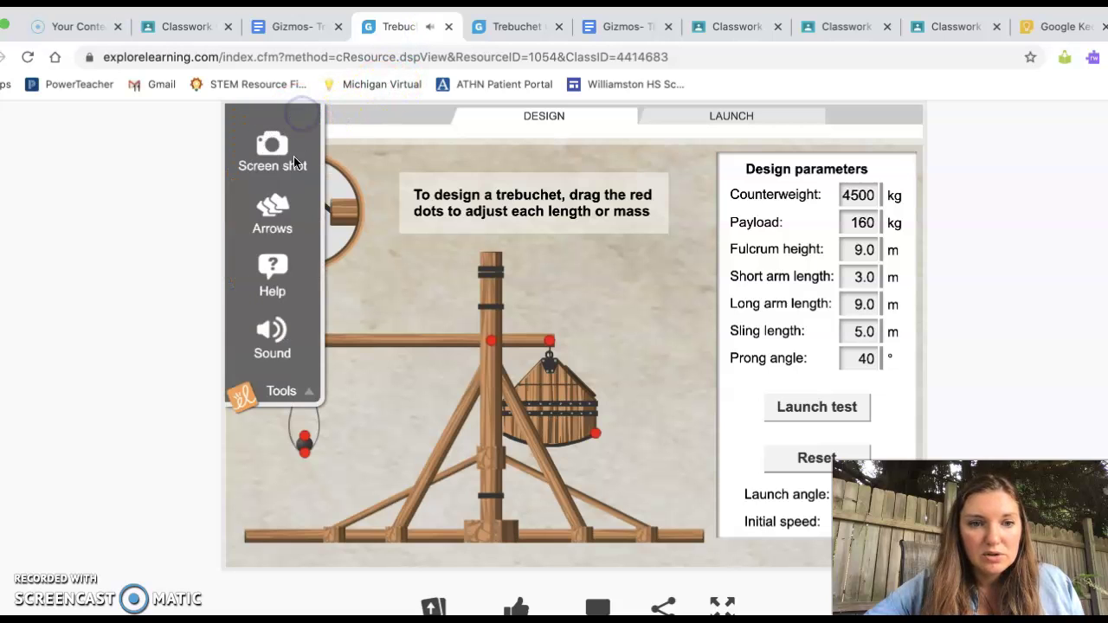
pyautogui.click(278, 265)
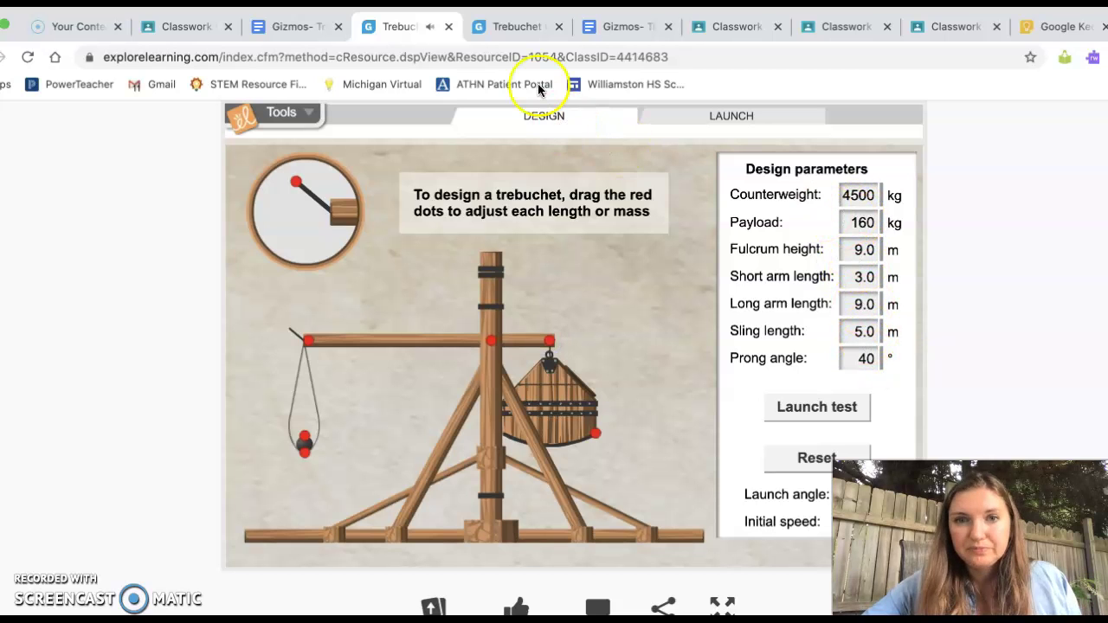
# Step: Check the other Trebuchet tab, then scroll the worksheet to the Warm-up parts list and step 2
pyautogui.click(506, 30)
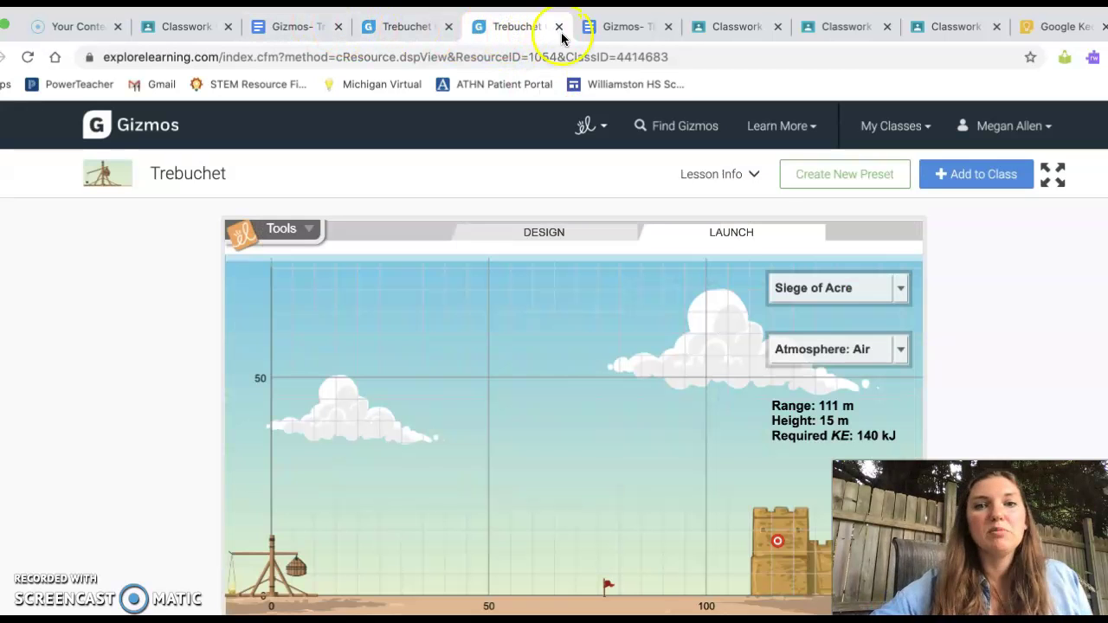
pyautogui.click(613, 27)
pyautogui.scroll(3, 505, 549)
pyautogui.scroll(20, 505, 552)
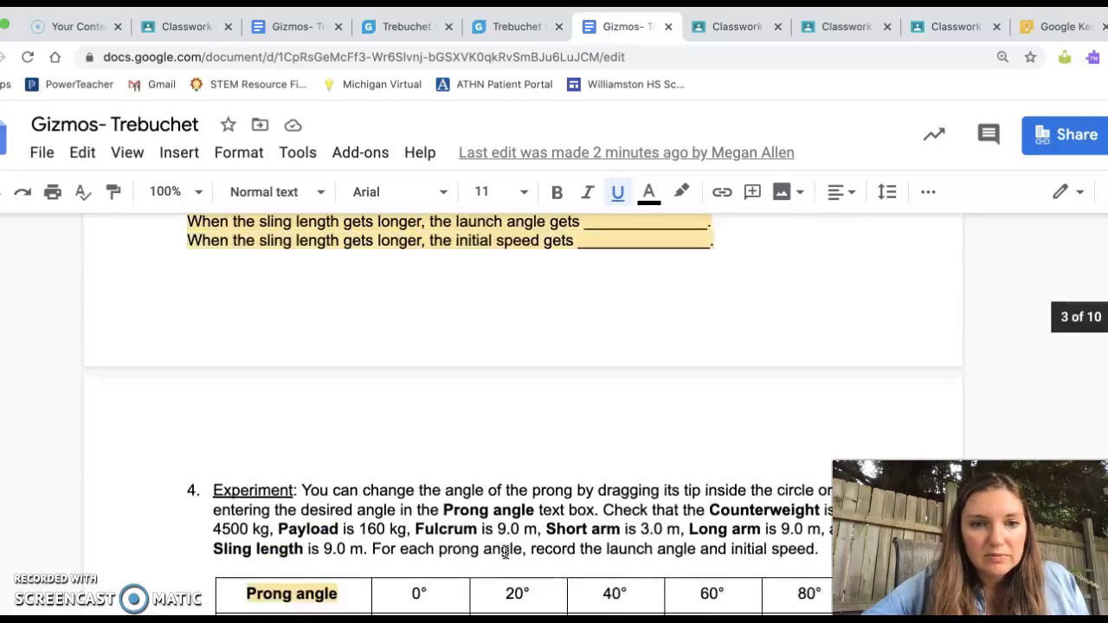
pyautogui.scroll(4, 505, 552)
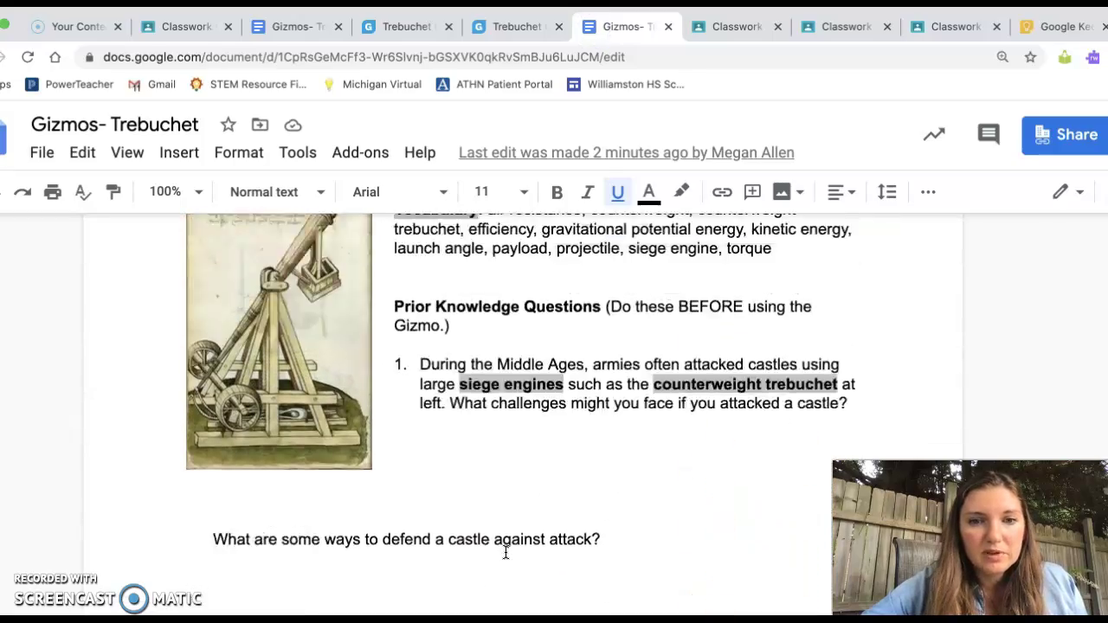
pyautogui.scroll(-6, 528, 429)
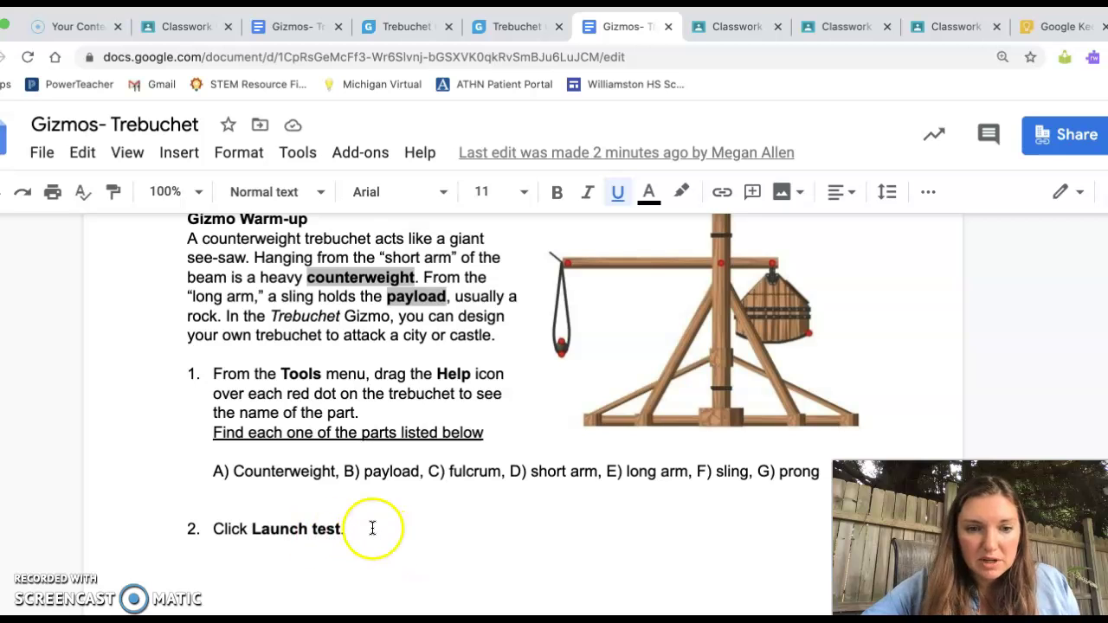
# Step: Run a Launch test, giving a 4.98° launch angle and 31.05 m/s initial speed
pyautogui.click(411, 35)
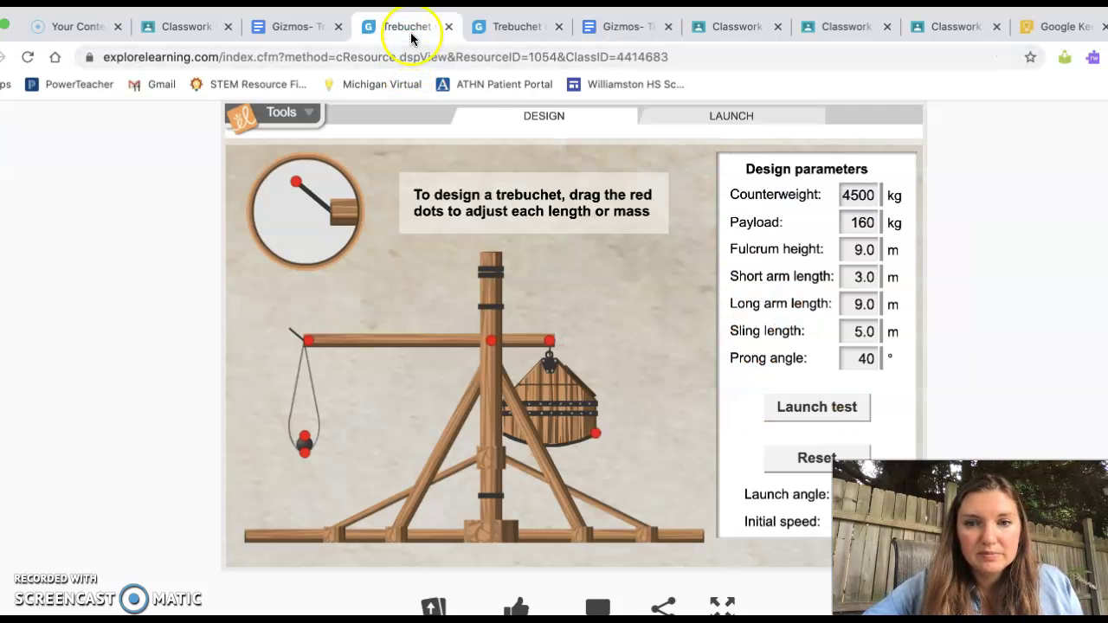
pyautogui.click(816, 409)
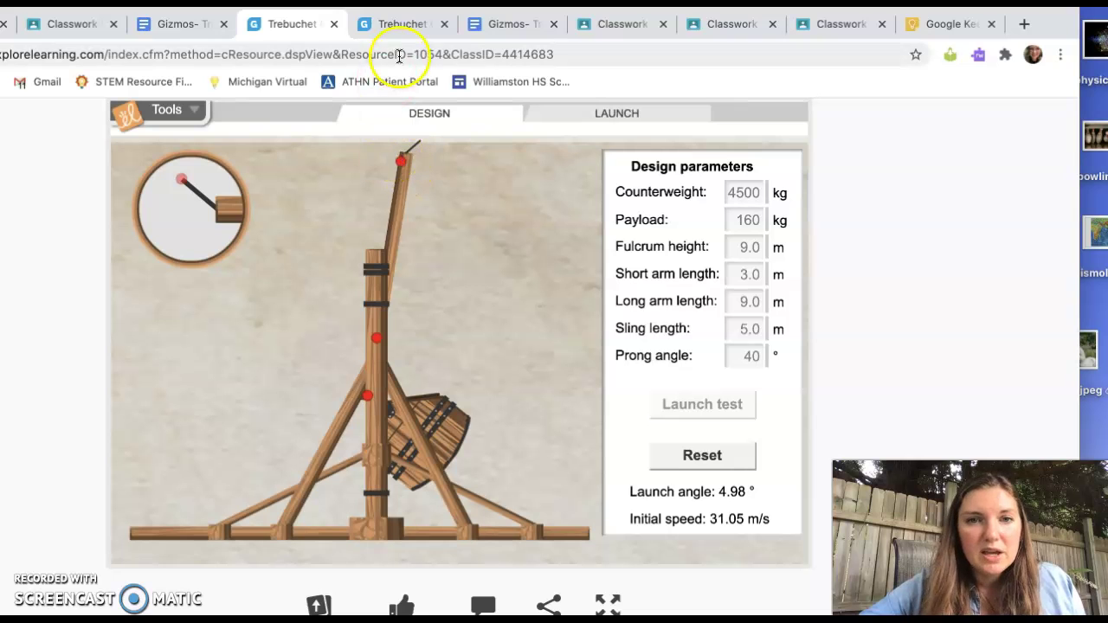
# Step: Return to the Trebuchet worksheet and scroll to the launch-angle options A–G and the sling-length table
pyautogui.click(482, 28)
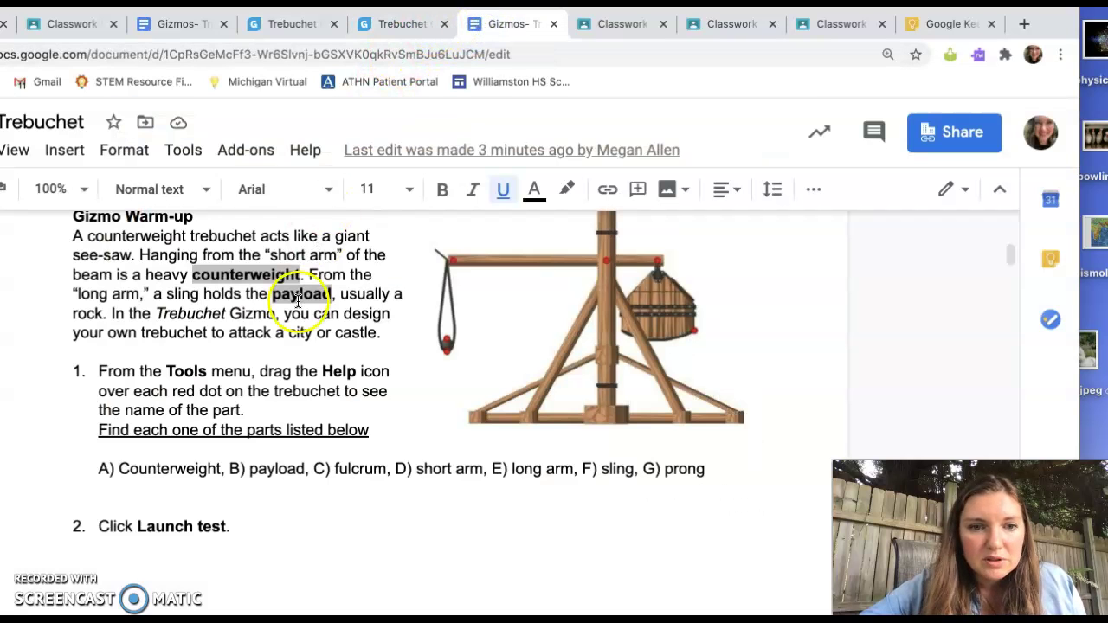
pyautogui.scroll(-5, 358, 419)
pyautogui.scroll(-3, 357, 419)
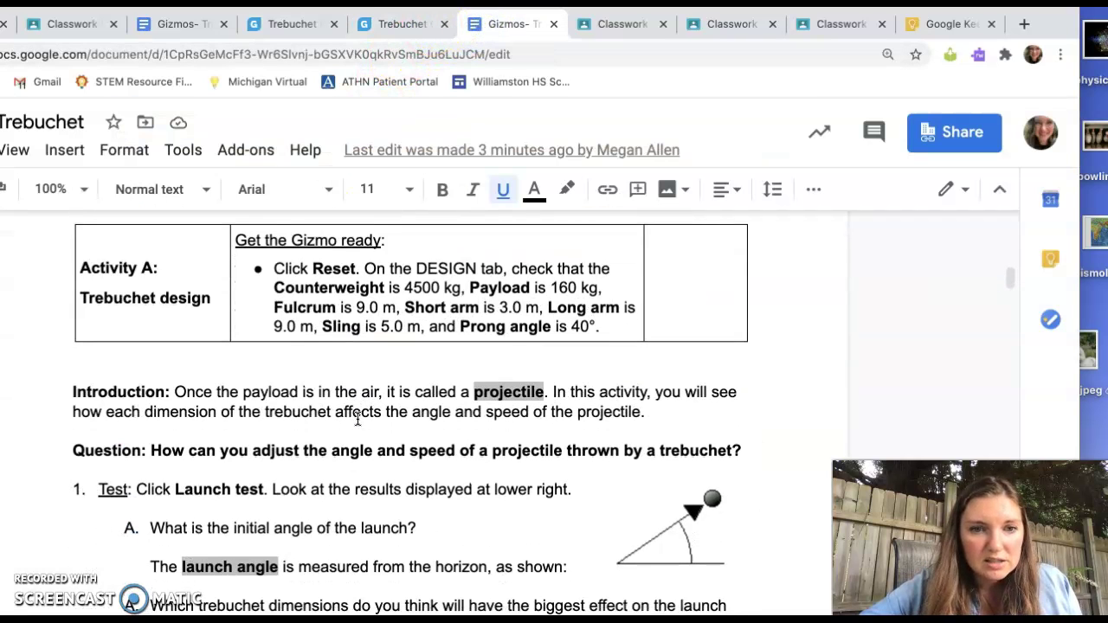
pyautogui.scroll(-2, 422, 485)
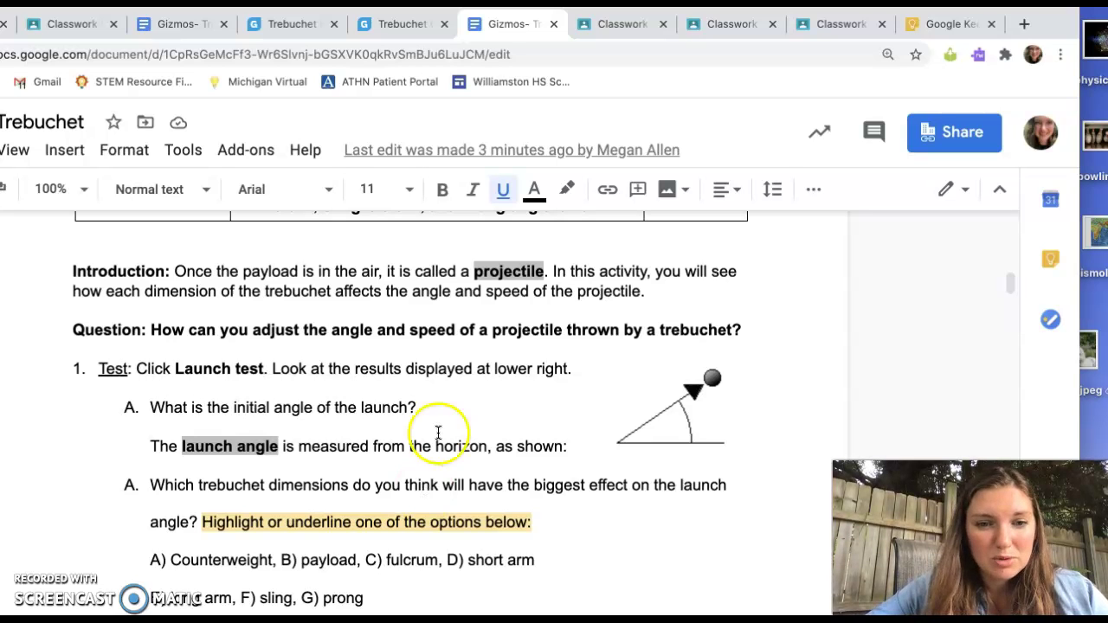
pyautogui.scroll(-2, 444, 418)
pyautogui.scroll(-1, 451, 409)
pyautogui.scroll(-1, 451, 409)
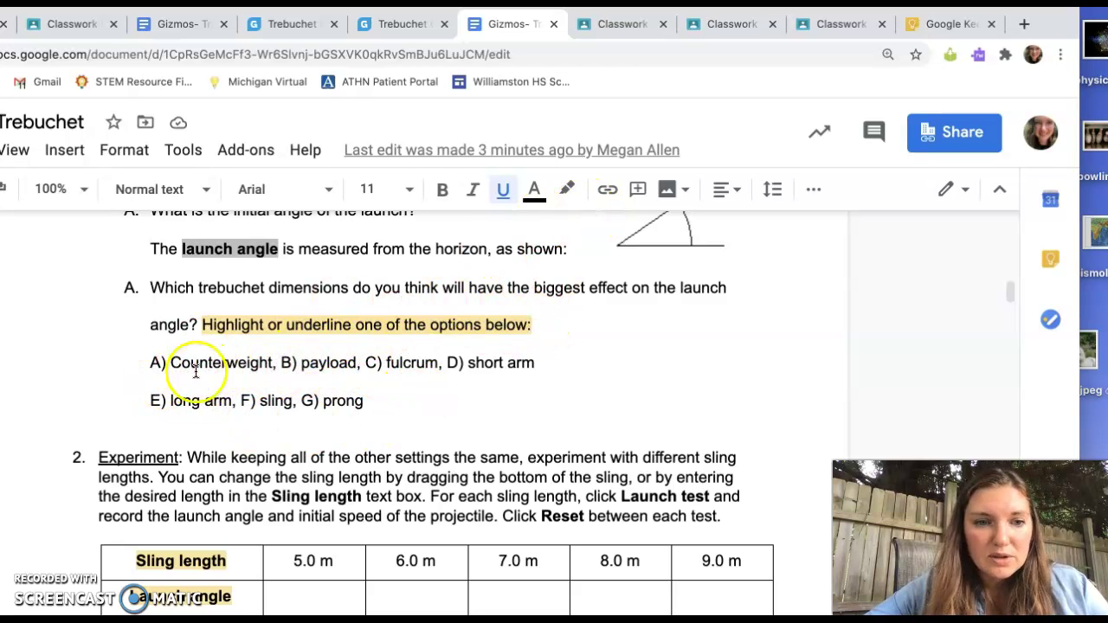
pyautogui.moveTo(150, 364); pyautogui.dragTo(271, 372)
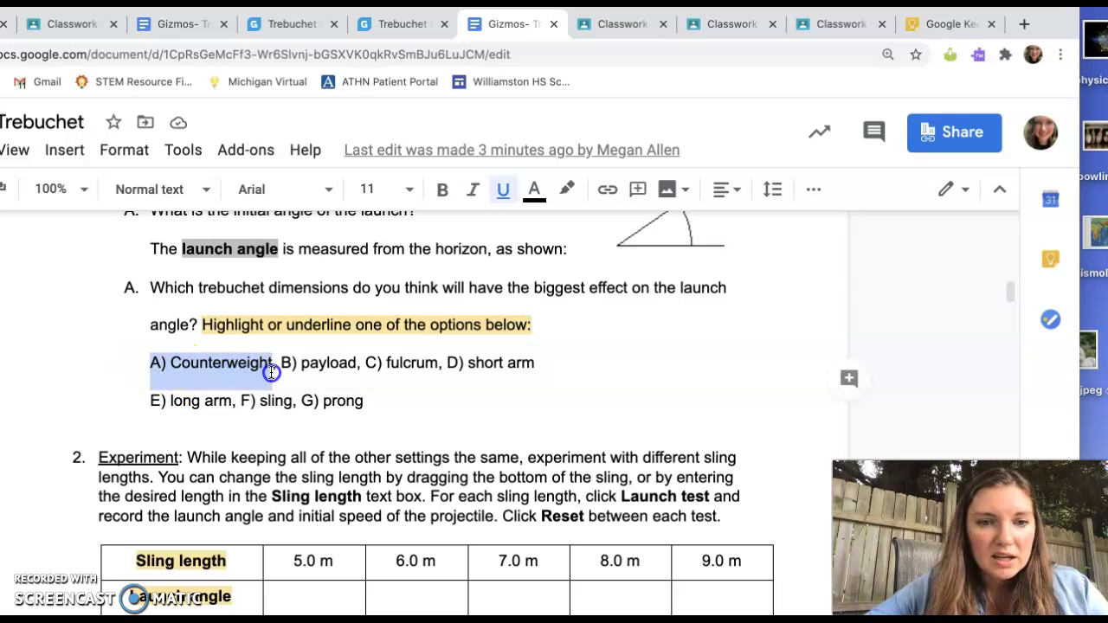
pyautogui.click(568, 191)
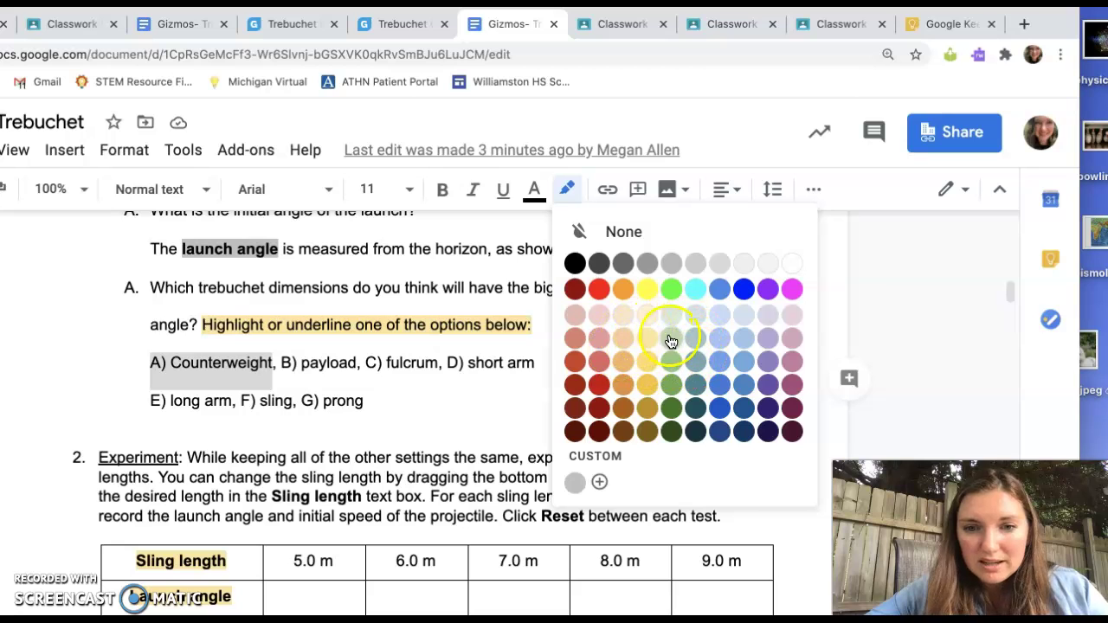
pyautogui.click(496, 226)
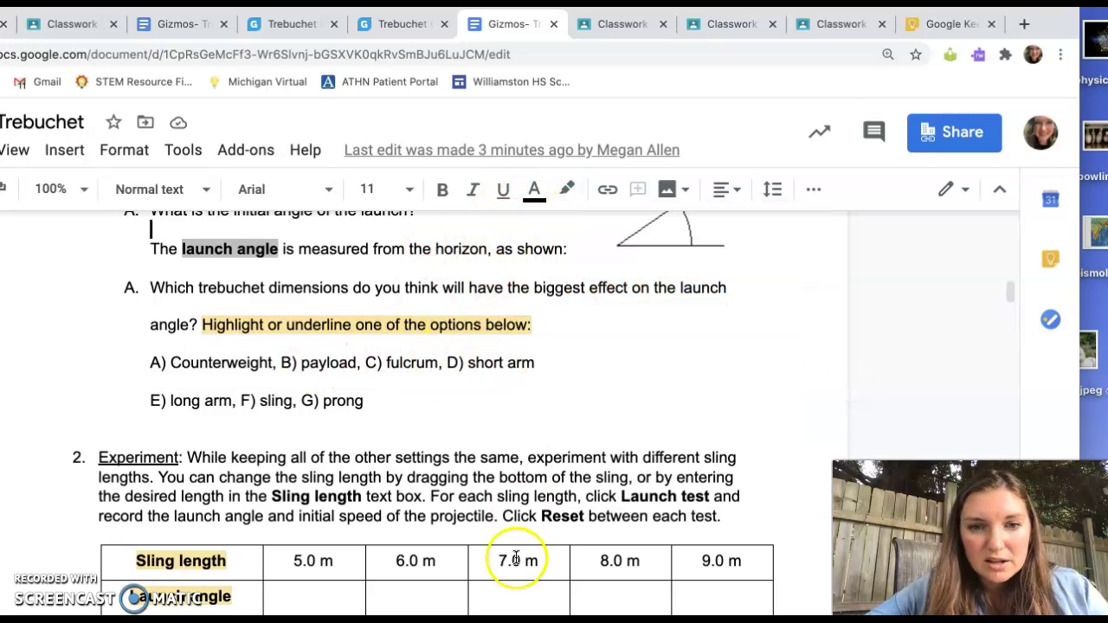
pyautogui.scroll(-2, 619, 379)
pyautogui.scroll(2, 619, 379)
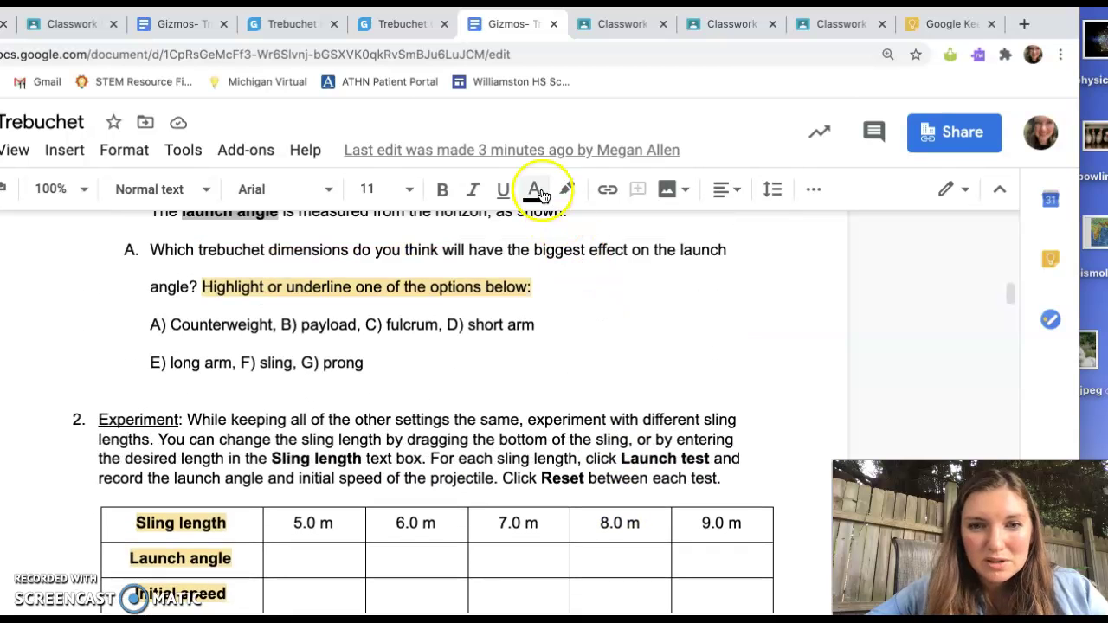
pyautogui.click(541, 191)
pyautogui.click(540, 191)
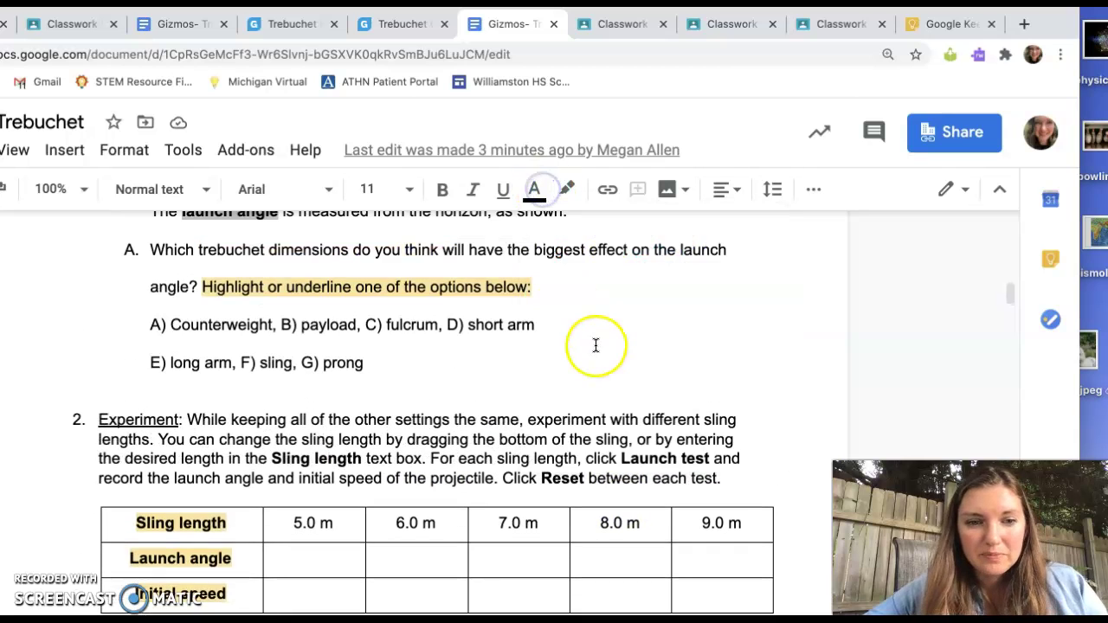
pyautogui.scroll(-2, 593, 346)
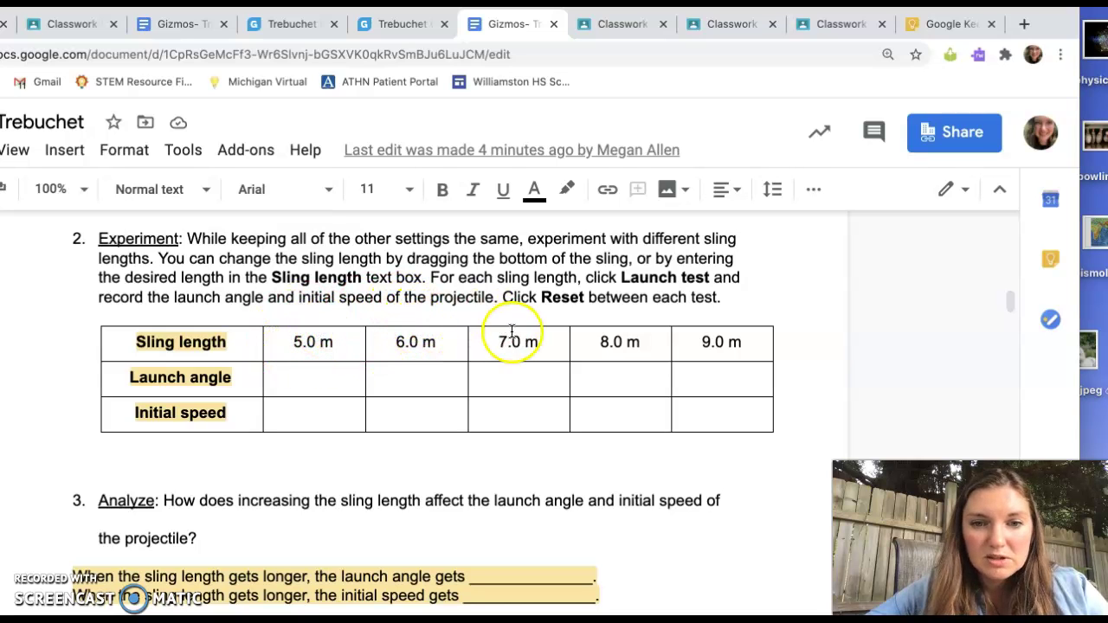
# Step: Close the duplicate Trebuchet Gizmo page, keeping the one that shows the design
pyautogui.click(372, 26)
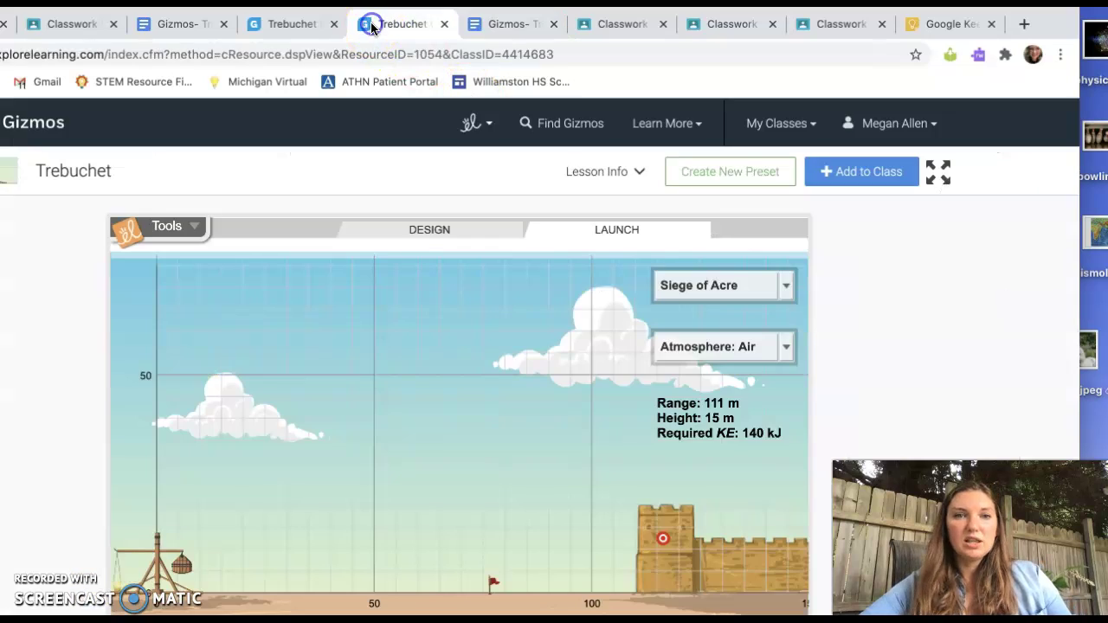
pyautogui.click(292, 26)
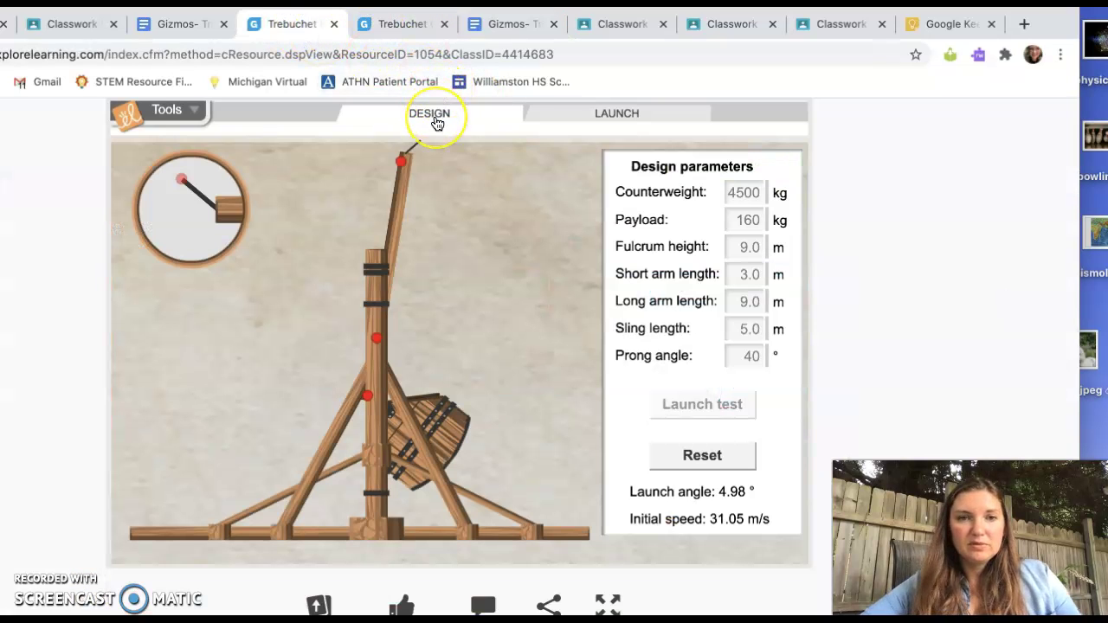
pyautogui.click(443, 24)
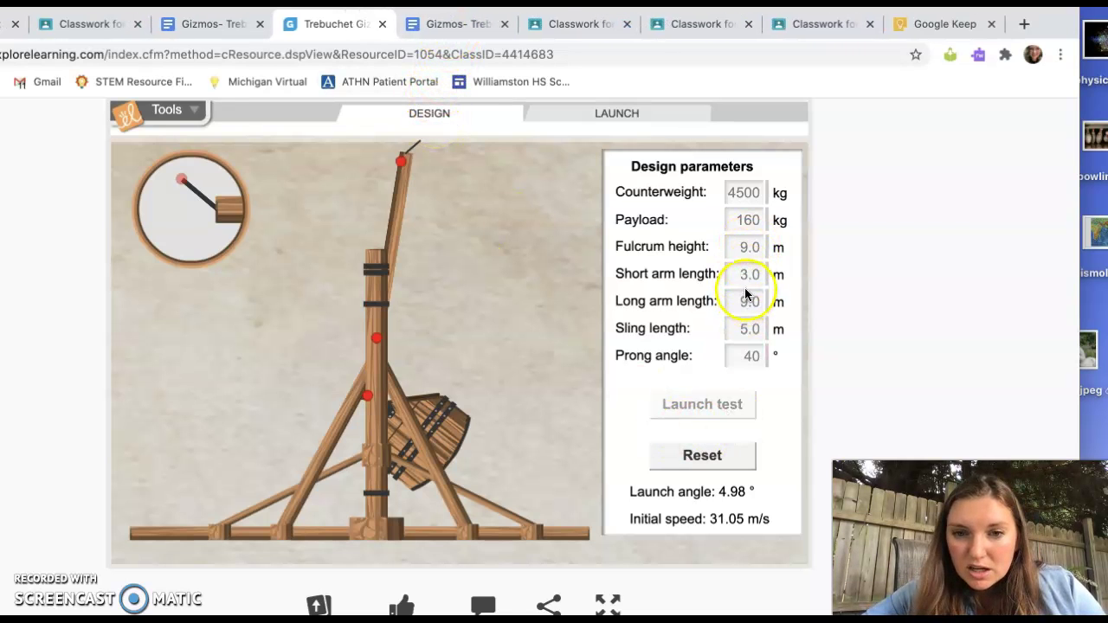
# Step: Reset the trebuchet to its starting design, clearing the launch angle and speed readouts
pyautogui.click(466, 26)
pyautogui.click(338, 26)
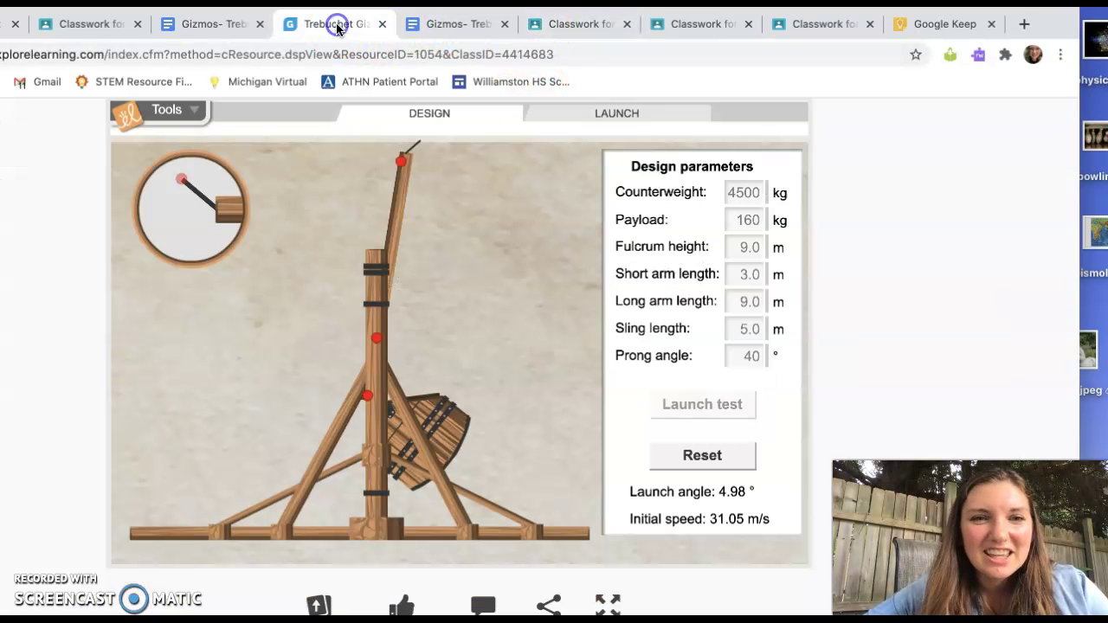
pyautogui.click(704, 455)
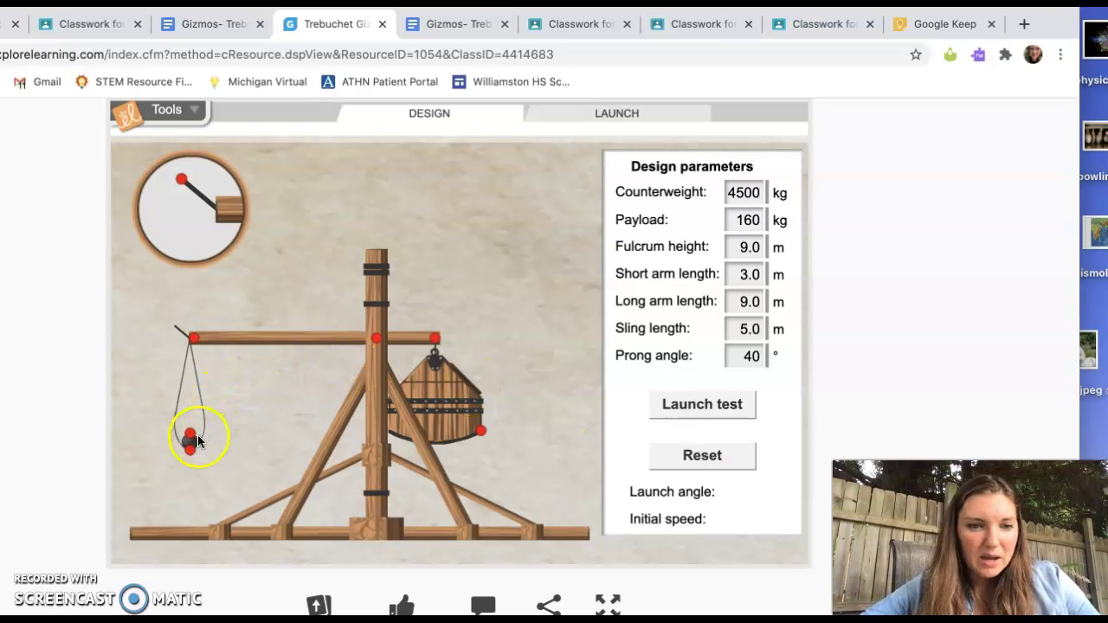
# Step: Set the sling length to 7.0 m and launch a test, giving 31.16° and 37.86 m/s
pyautogui.click(169, 118)
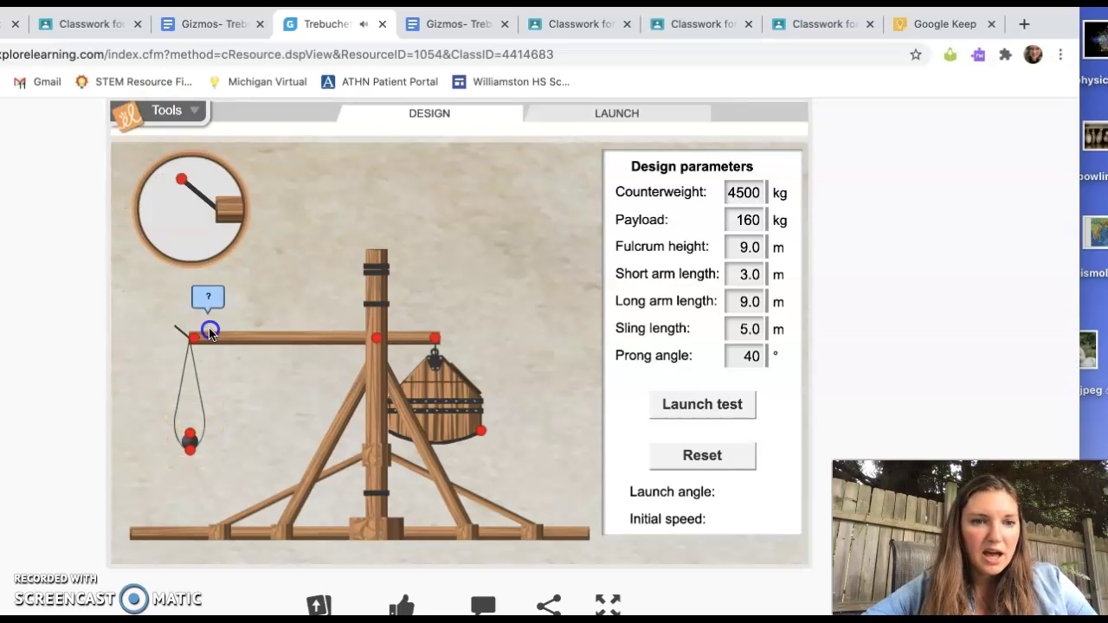
pyautogui.moveTo(193, 449); pyautogui.dragTo(192, 474)
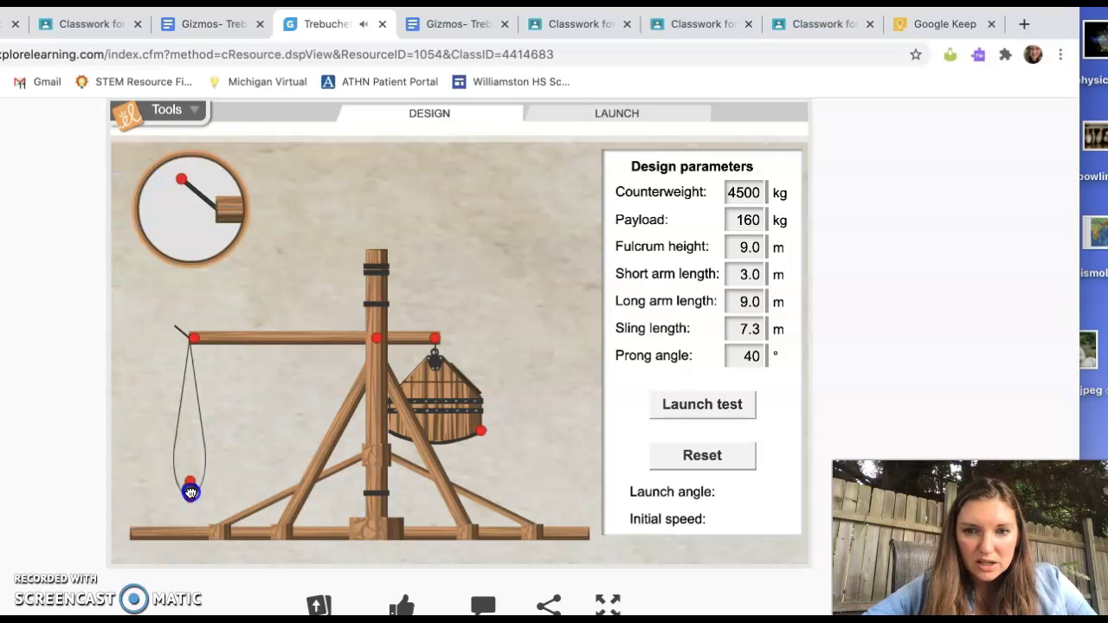
pyautogui.moveTo(190, 482); pyautogui.dragTo(189, 482)
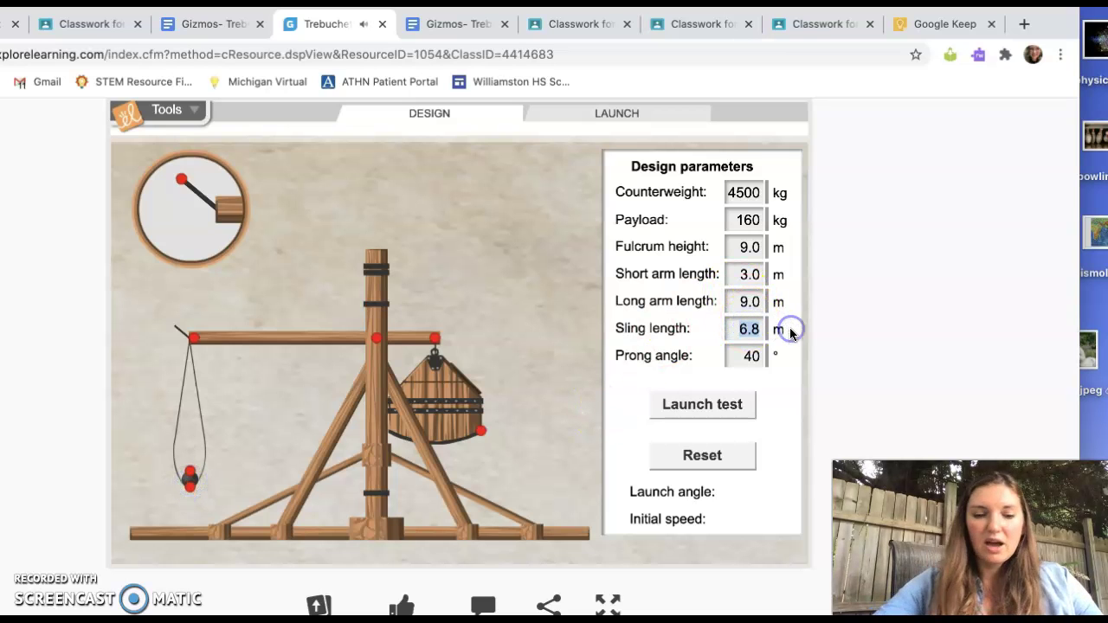
pyautogui.write('7')
pyautogui.click(800, 442)
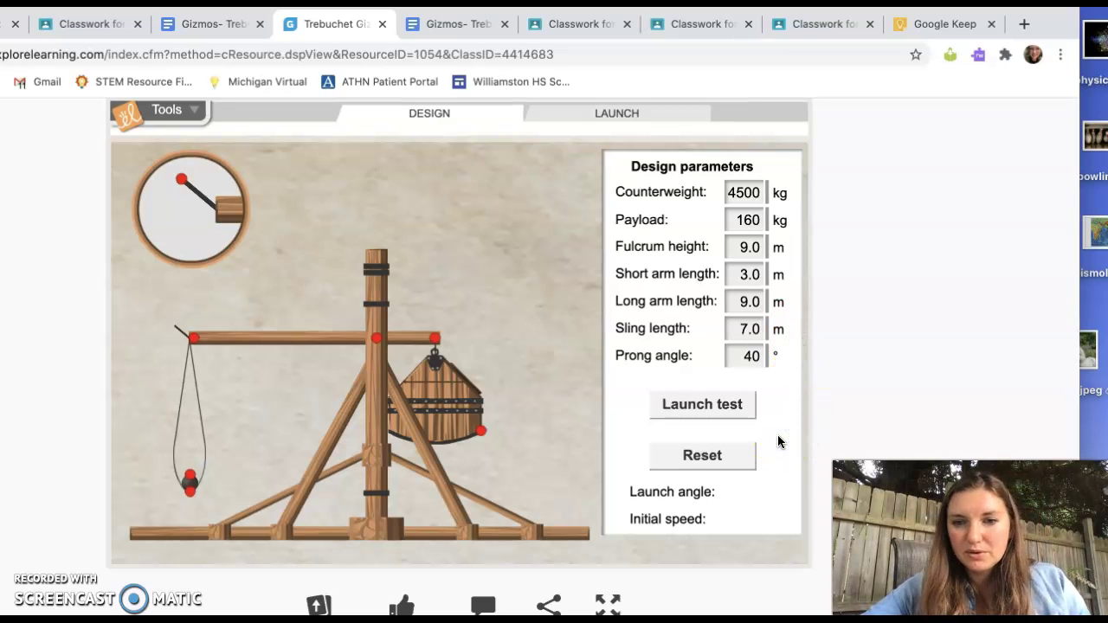
pyautogui.click(731, 400)
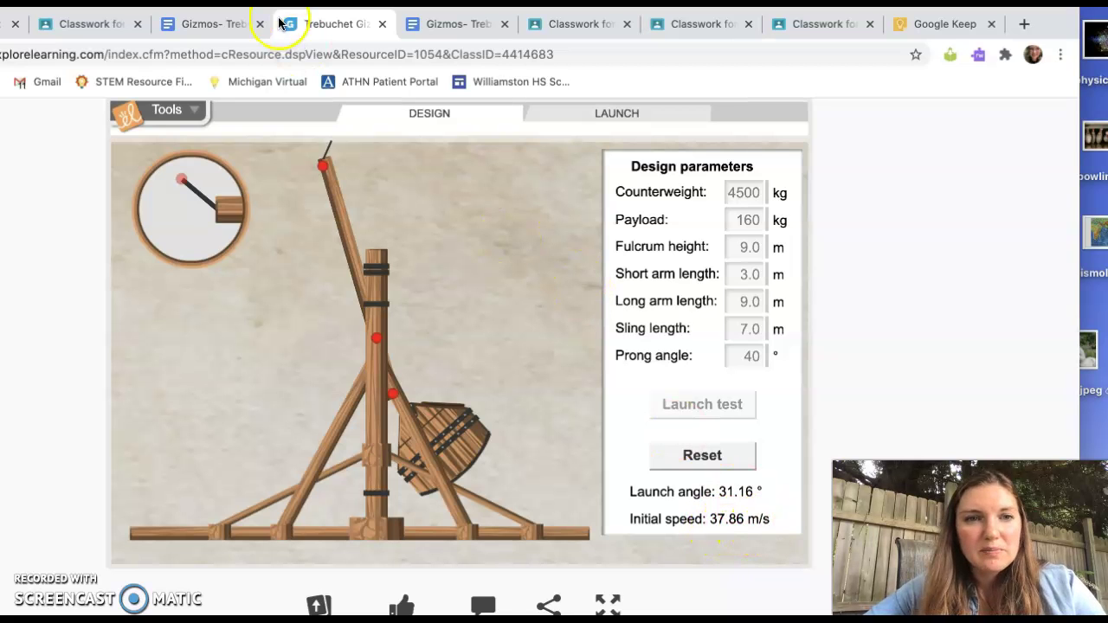
# Step: Enter 31.16 in the 7.0 m Launch angle cell of the sling-length table
pyautogui.click(221, 31)
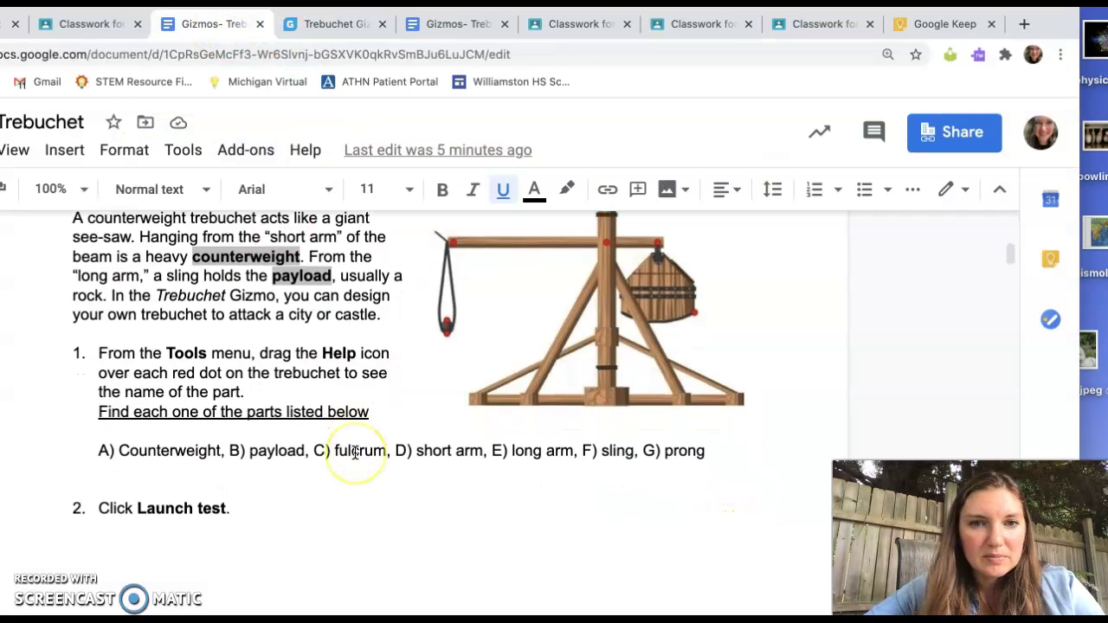
pyautogui.scroll(-15, 355, 452)
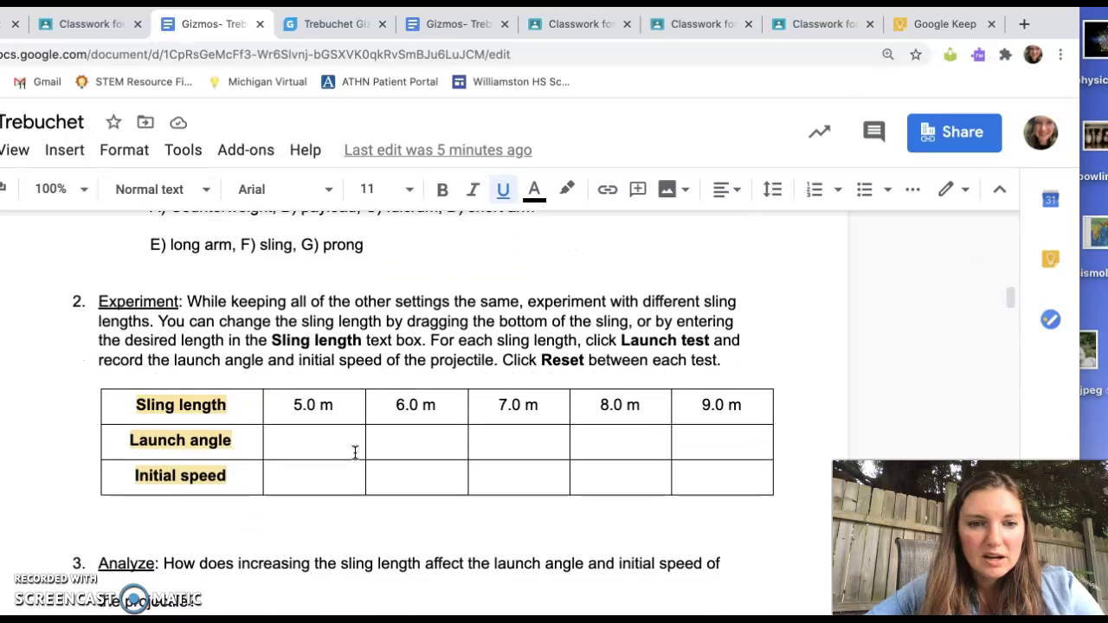
pyautogui.scroll(-2, 355, 452)
pyautogui.click(320, 370)
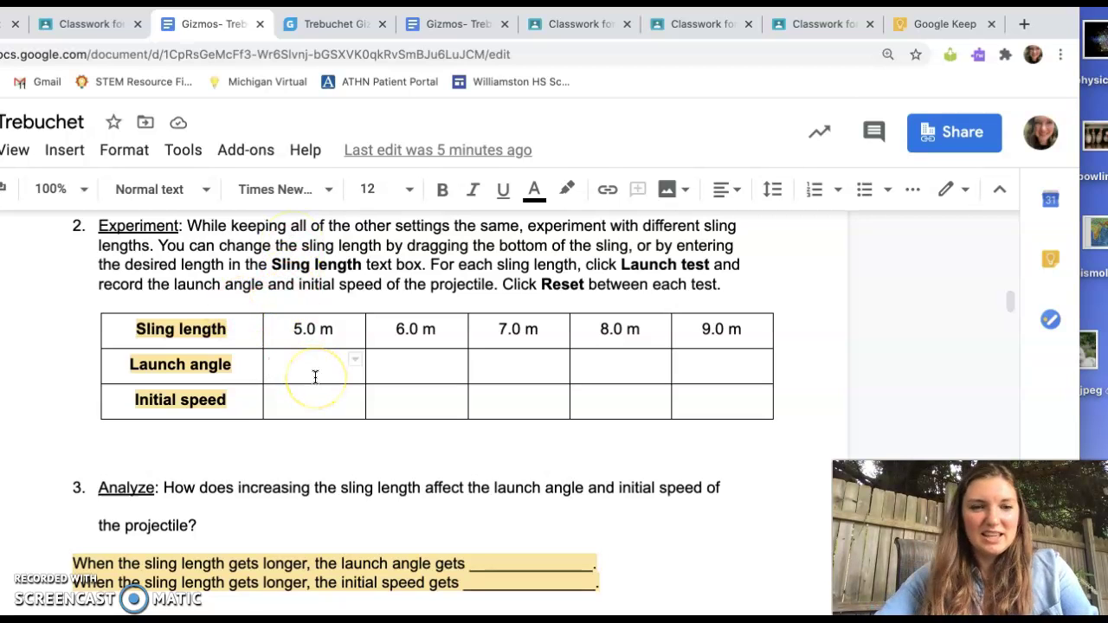
pyautogui.click(523, 367)
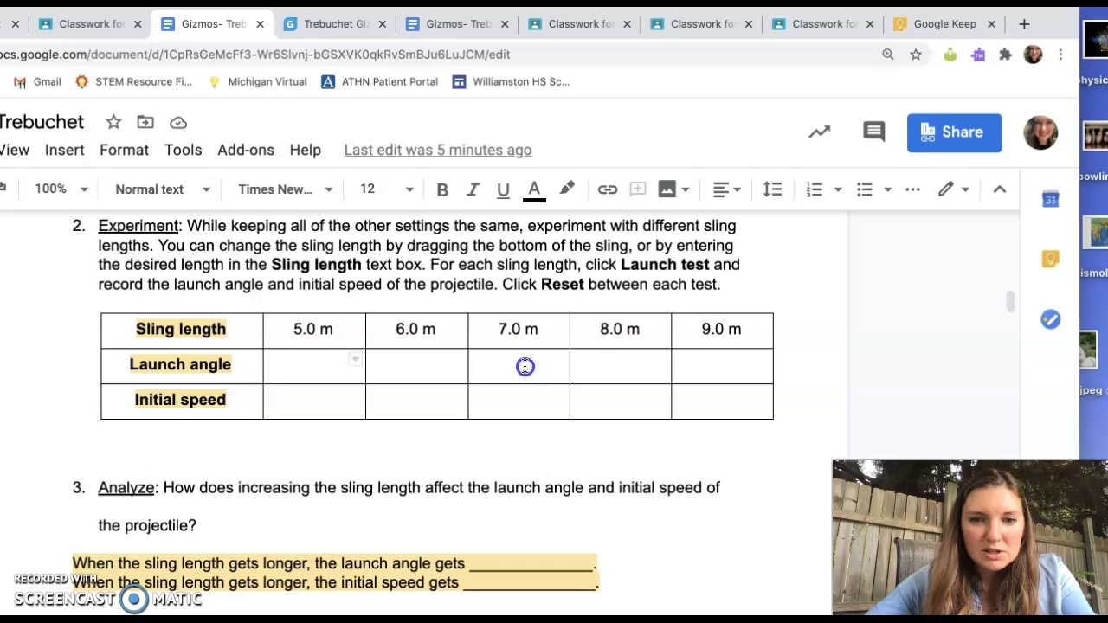
pyautogui.click(326, 26)
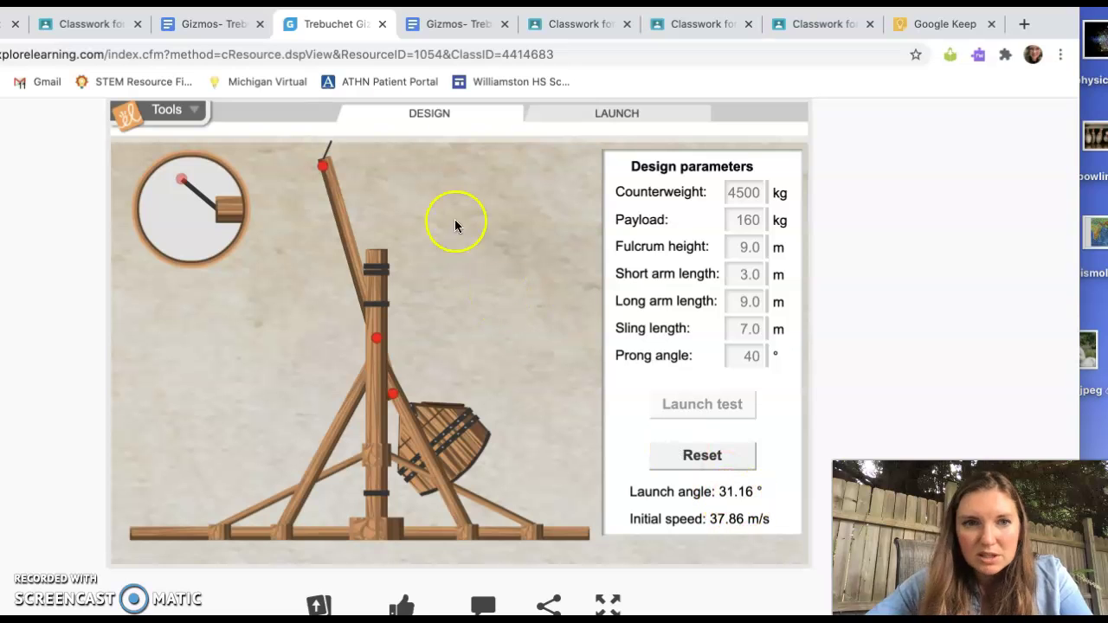
pyautogui.click(213, 26)
pyautogui.write('31.1')
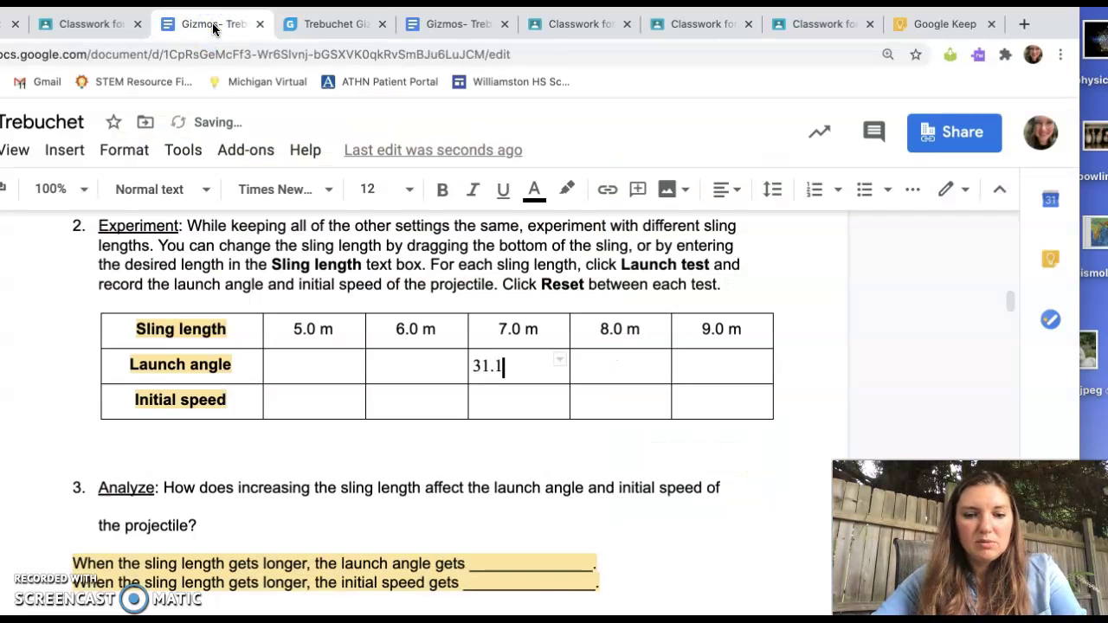
pyautogui.write('6')
# Step: Enter 37.86 in the 7.0 m Initial speed cell
pyautogui.click(491, 406)
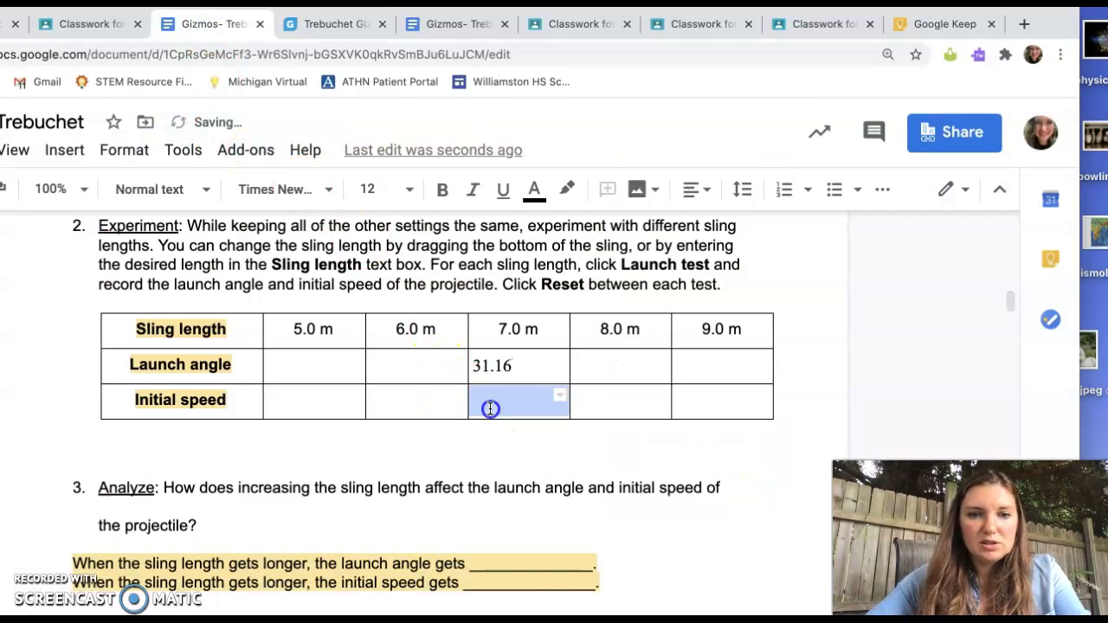
pyautogui.click(353, 28)
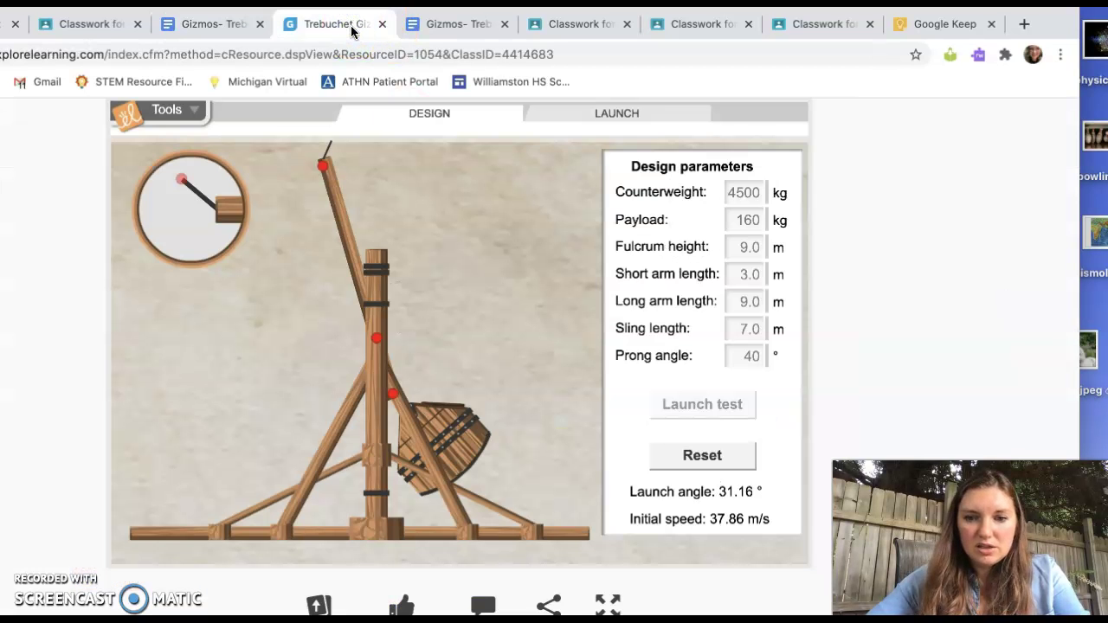
pyautogui.click(218, 28)
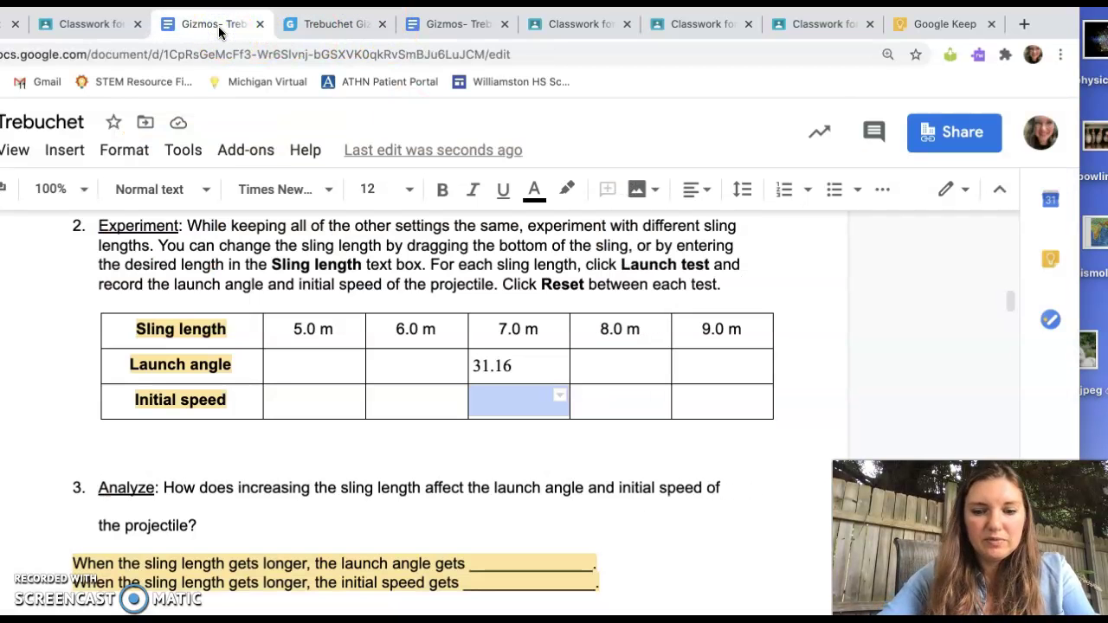
pyautogui.write('37.86')
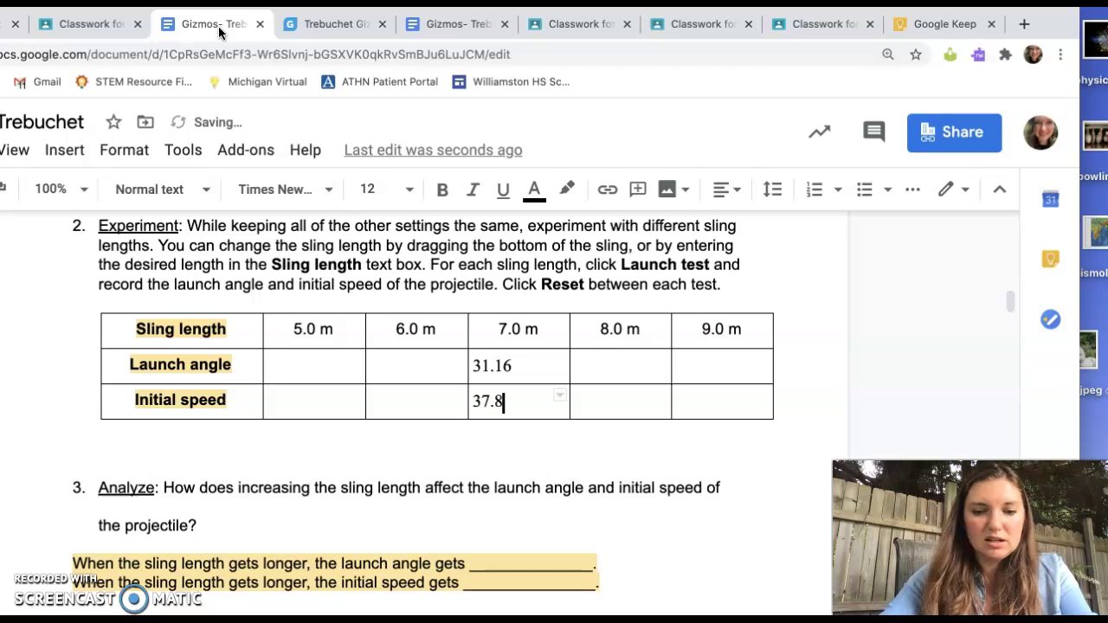
pyautogui.click(540, 449)
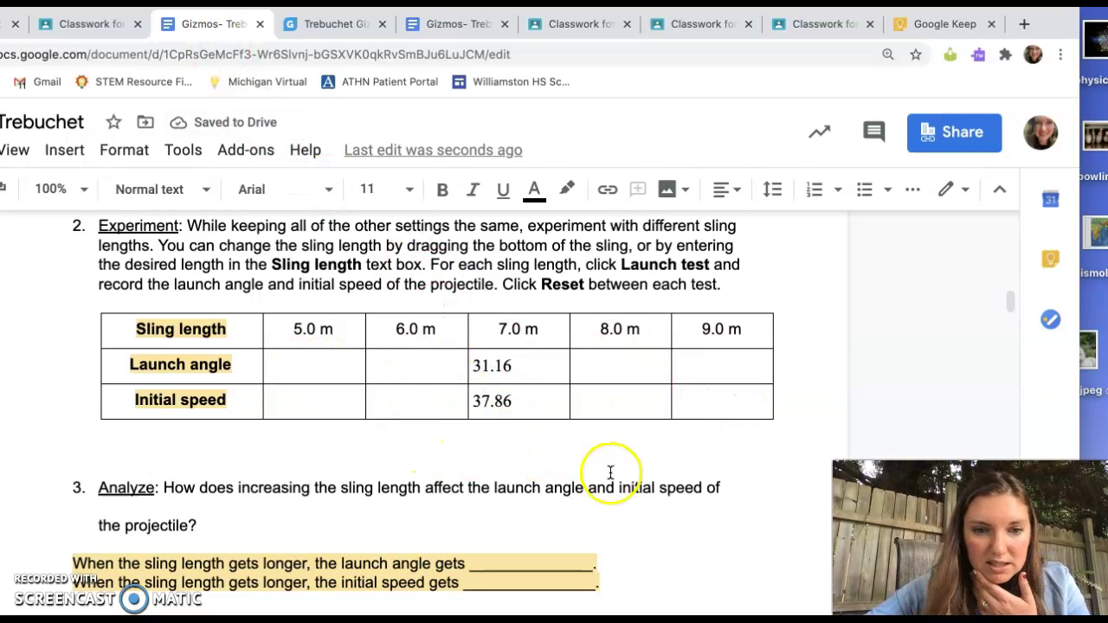
# Step: Scroll past question 3 to question 4's empty Prong angle data table
pyautogui.scroll(-3, 672, 525)
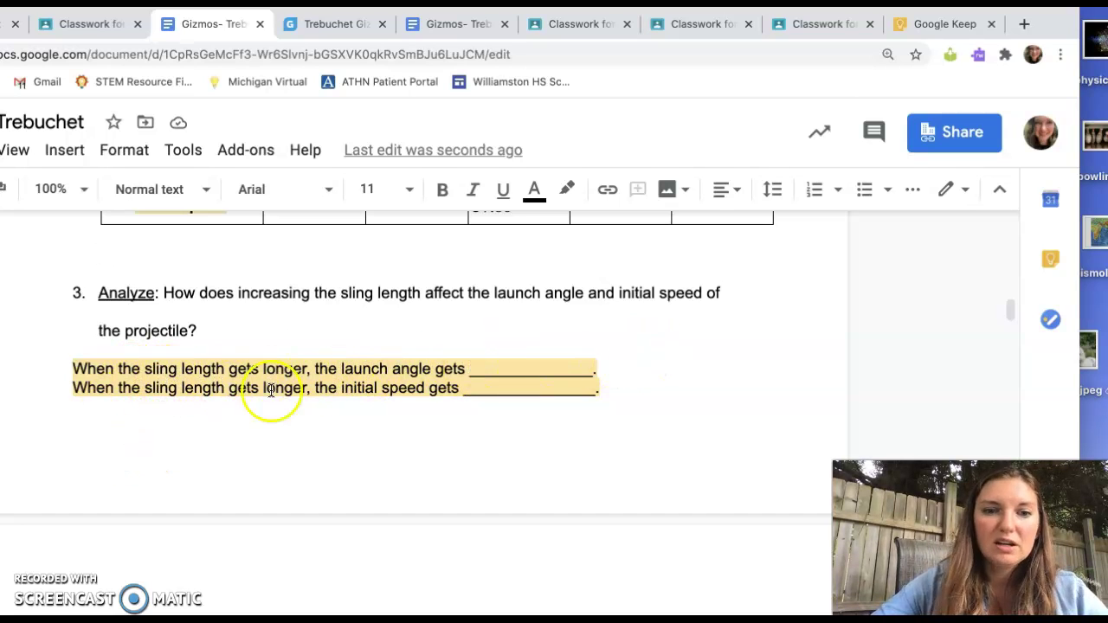
pyautogui.scroll(-5, 554, 429)
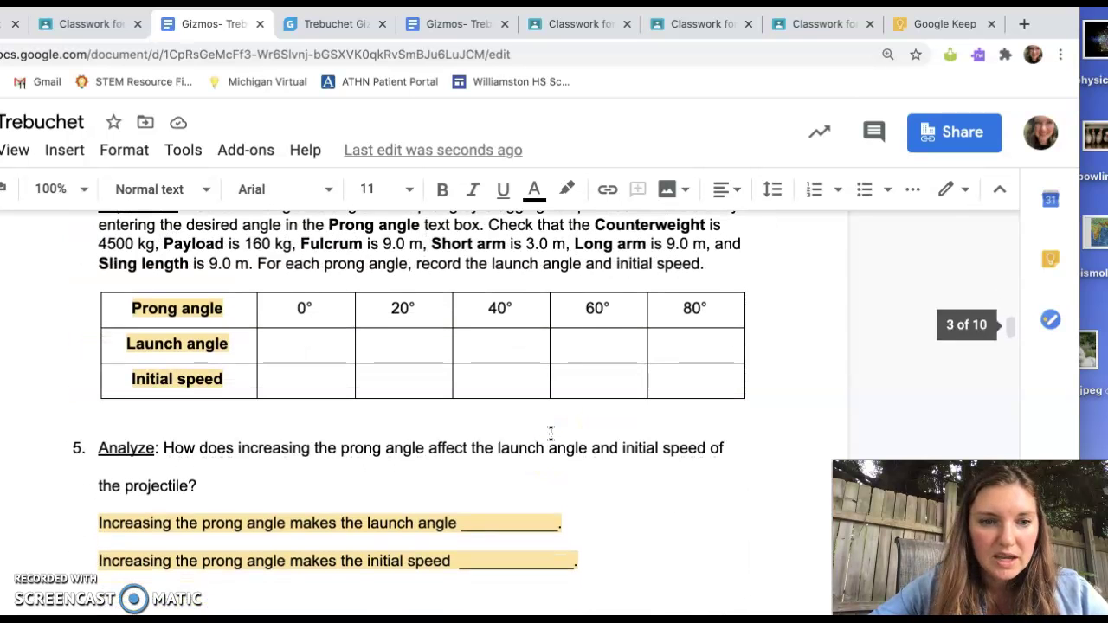
pyautogui.scroll(1, 272, 321)
pyautogui.click(203, 349)
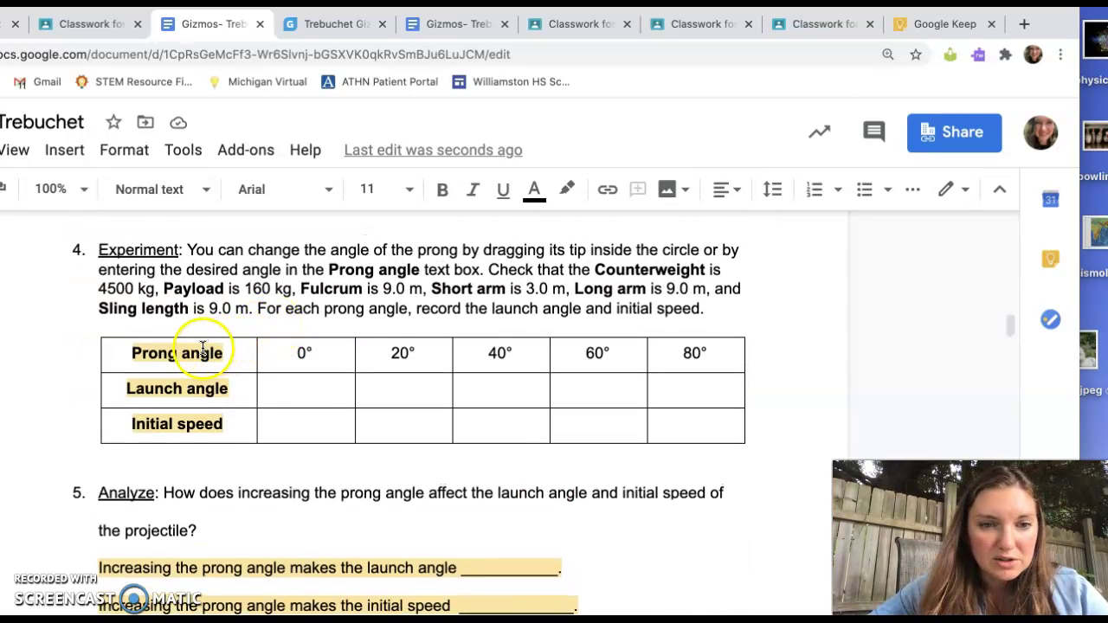
# Step: Reset the trebuchet and sweep the prong angle through several values, leaving it at 35°
pyautogui.click(322, 24)
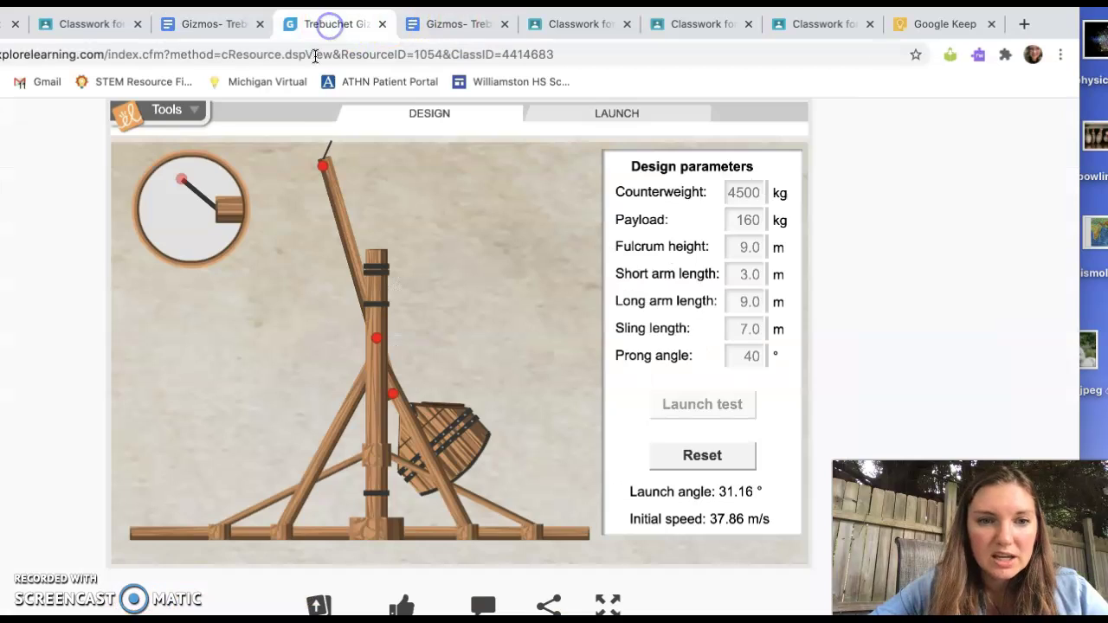
pyautogui.click(672, 456)
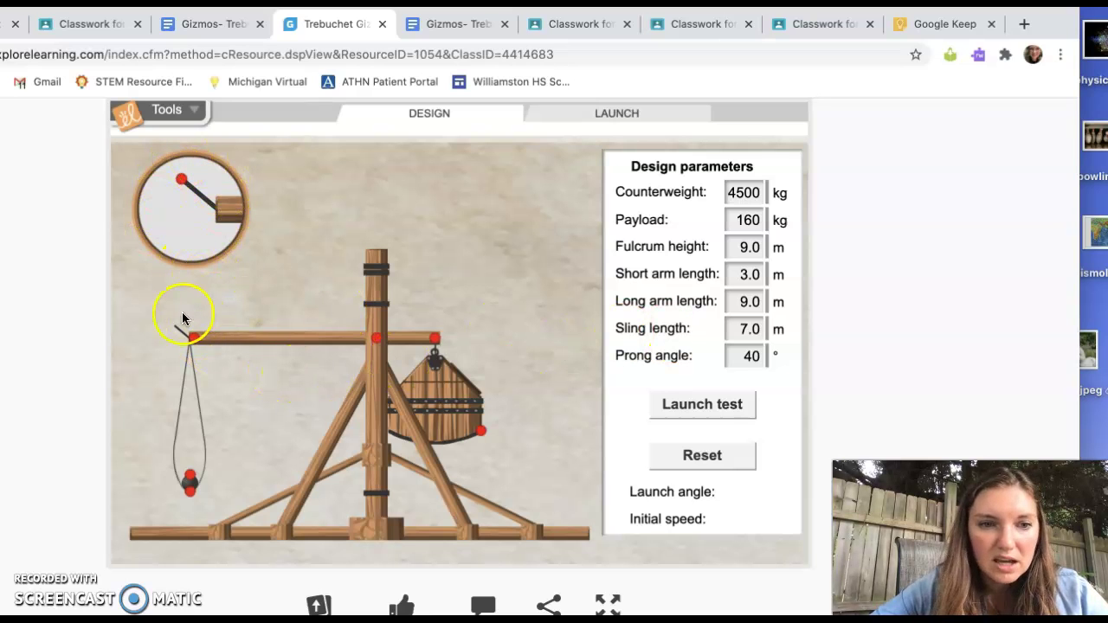
pyautogui.click(195, 336)
pyautogui.moveTo(195, 336)
pyautogui.mouseDown()
pyautogui.moveTo(178, 342)
pyautogui.moveTo(197, 340)
pyautogui.mouseUp()
pyautogui.moveTo(189, 186); pyautogui.dragTo(181, 184)
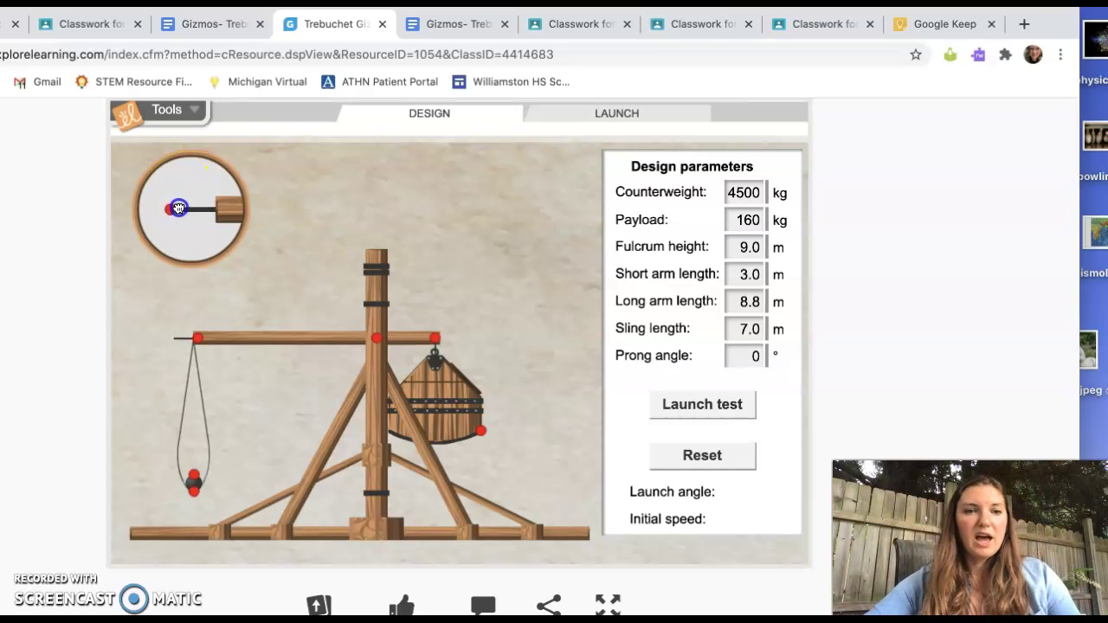
pyautogui.moveTo(177, 208); pyautogui.dragTo(360, 159)
pyautogui.moveTo(208, 163); pyautogui.dragTo(176, 180)
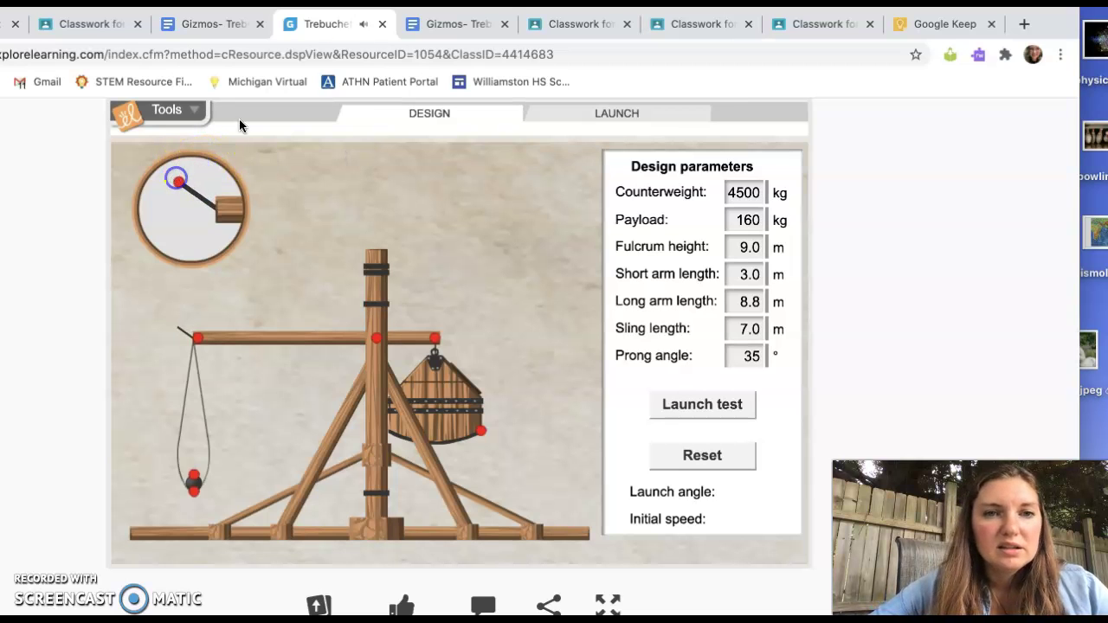
pyautogui.click(445, 37)
# Step: Scroll to question 6's Trebuchet 1 and Trebuchet 2 short-arm-length tables, then check the simulation
pyautogui.scroll(-8, 366, 462)
pyautogui.scroll(-4, 366, 462)
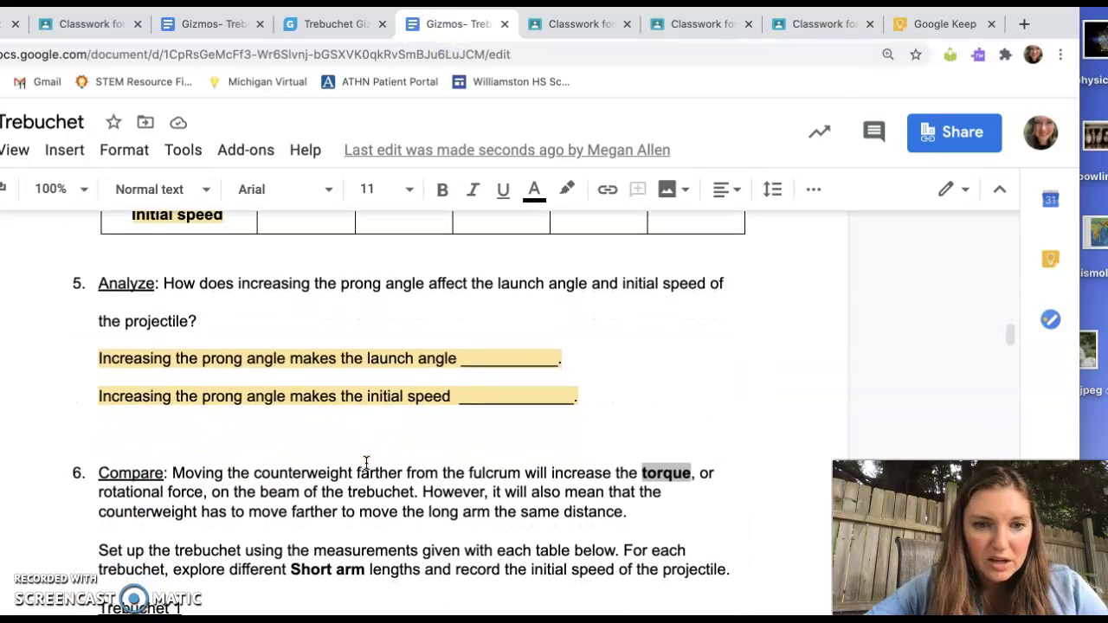
pyautogui.click(599, 366)
pyautogui.scroll(-5, 589, 404)
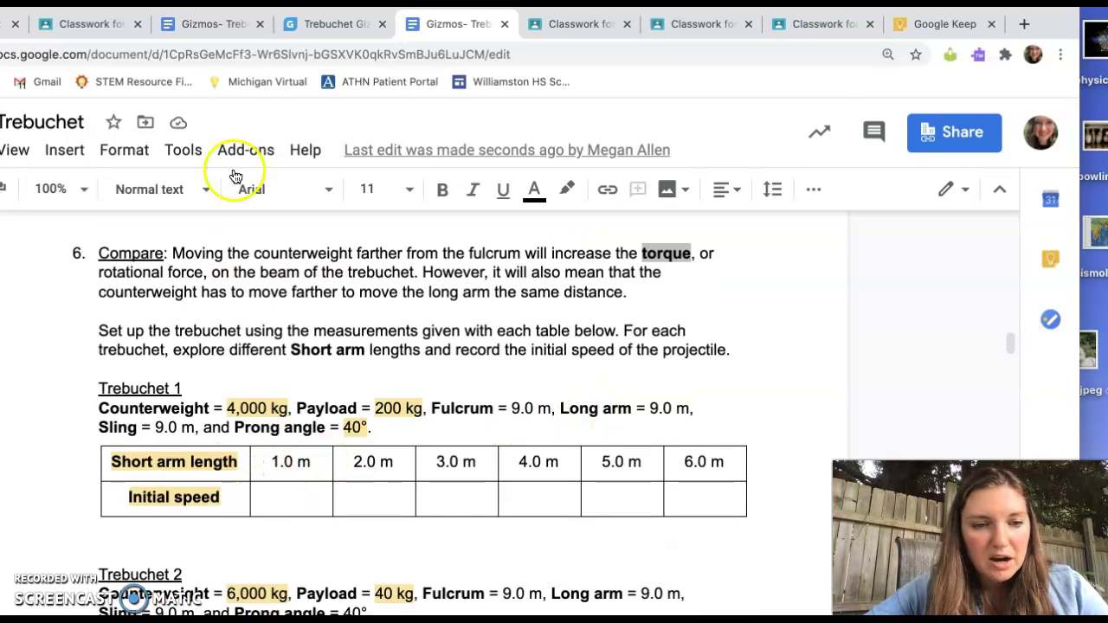
pyautogui.scroll(-6, 368, 492)
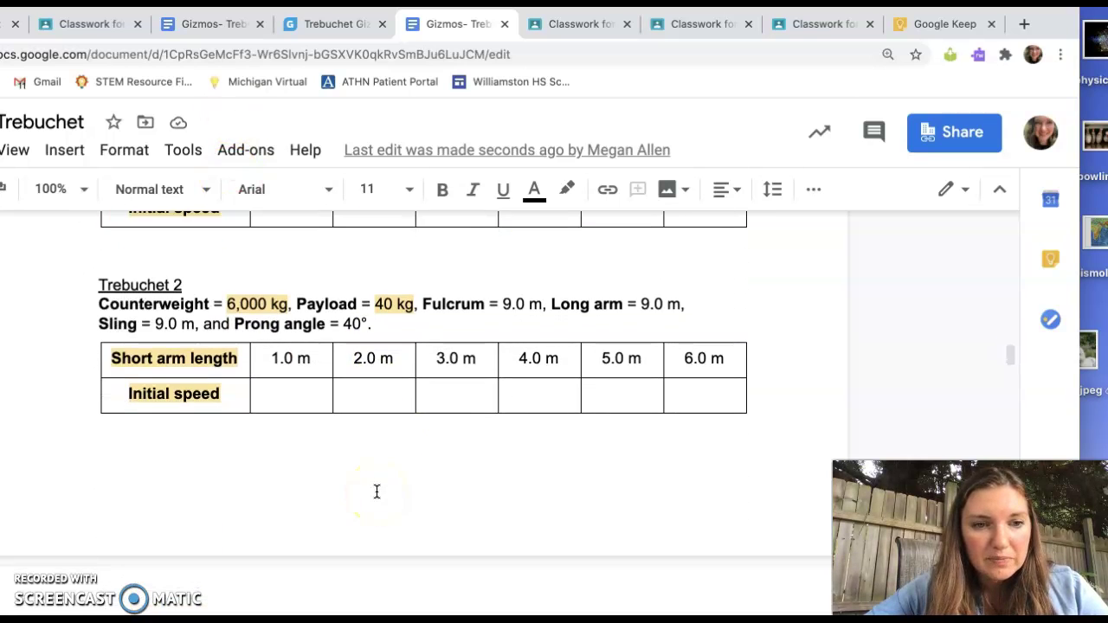
pyautogui.scroll(3, 339, 227)
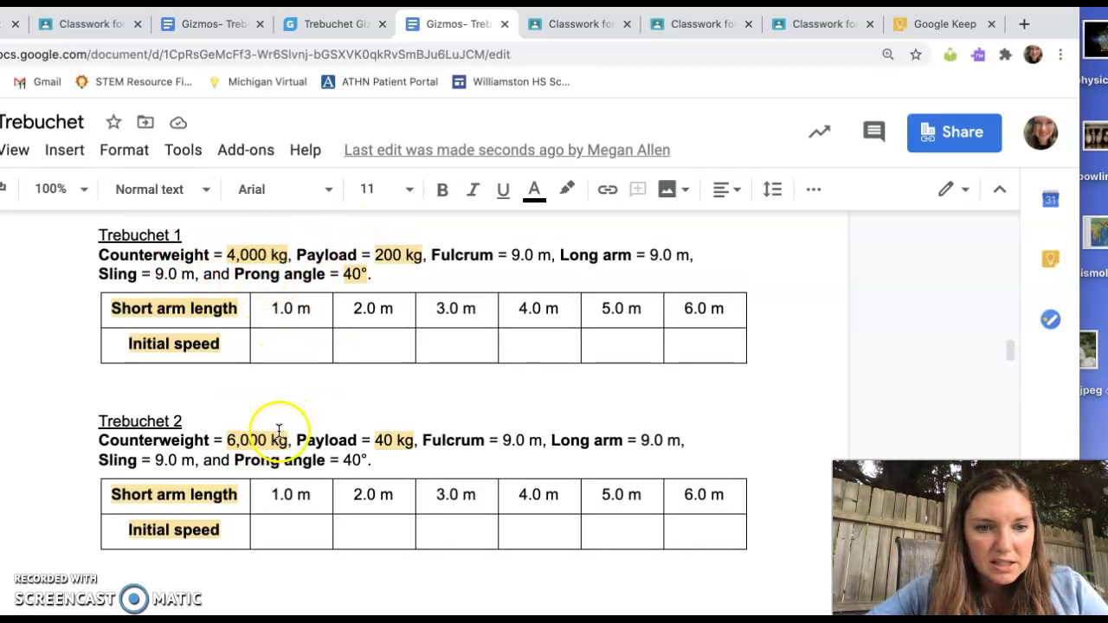
pyautogui.click(287, 30)
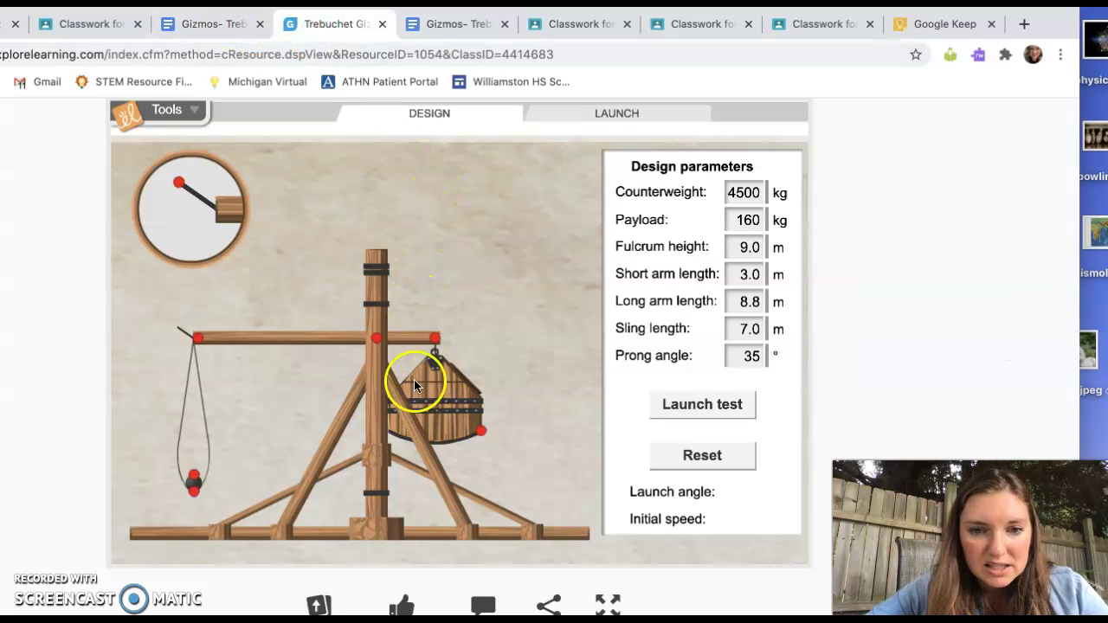
pyautogui.click(230, 27)
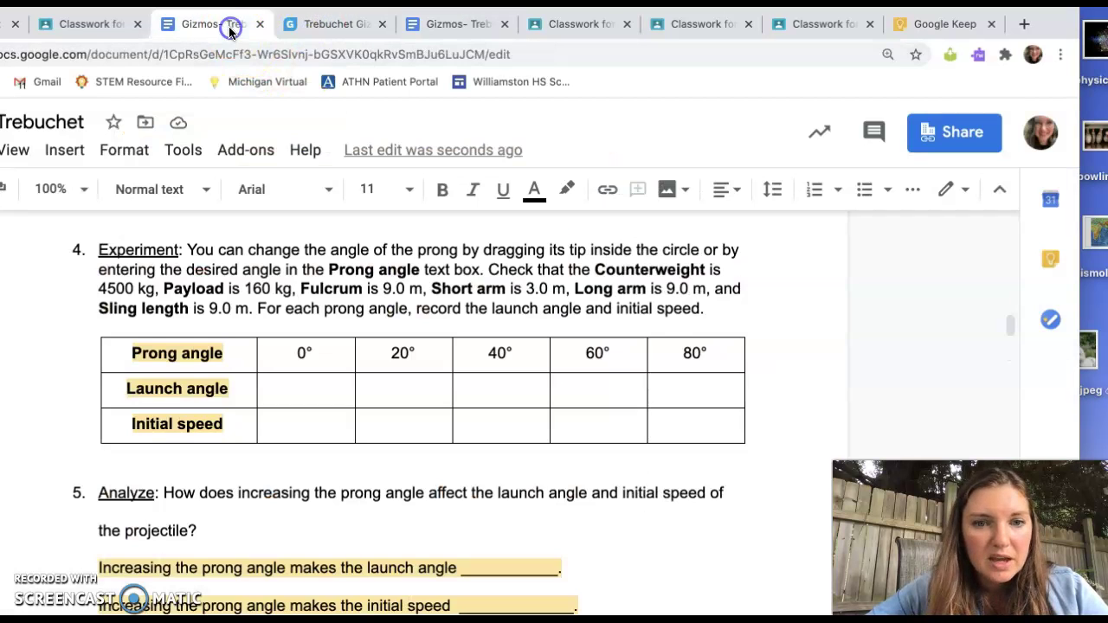
pyautogui.click(320, 28)
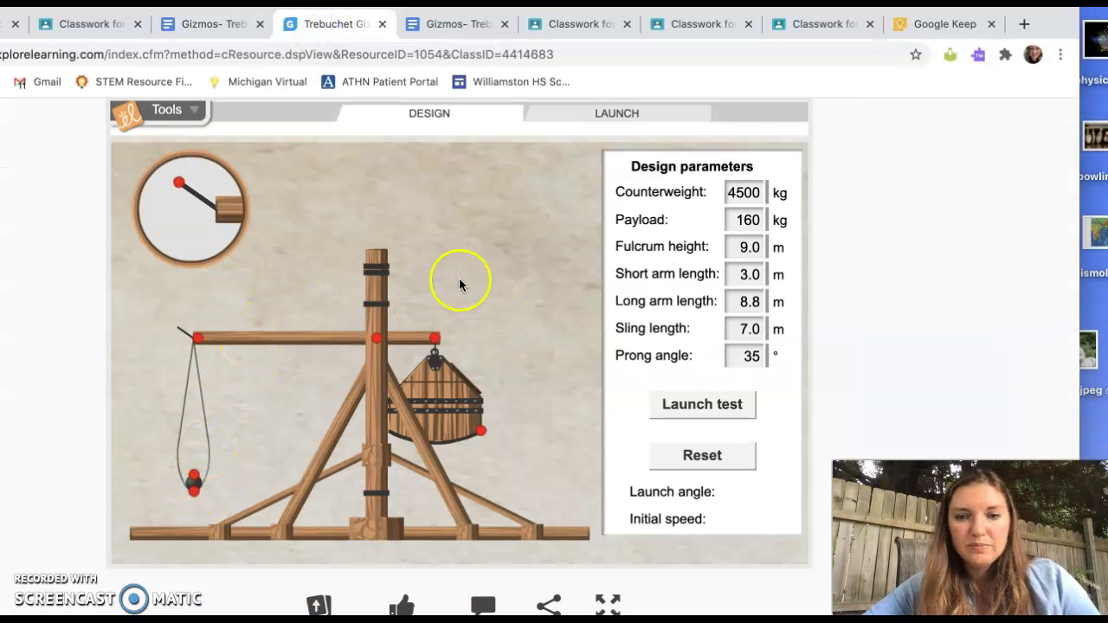
# Step: Scroll through question 7 and Activity B in the worksheet
pyautogui.click(455, 26)
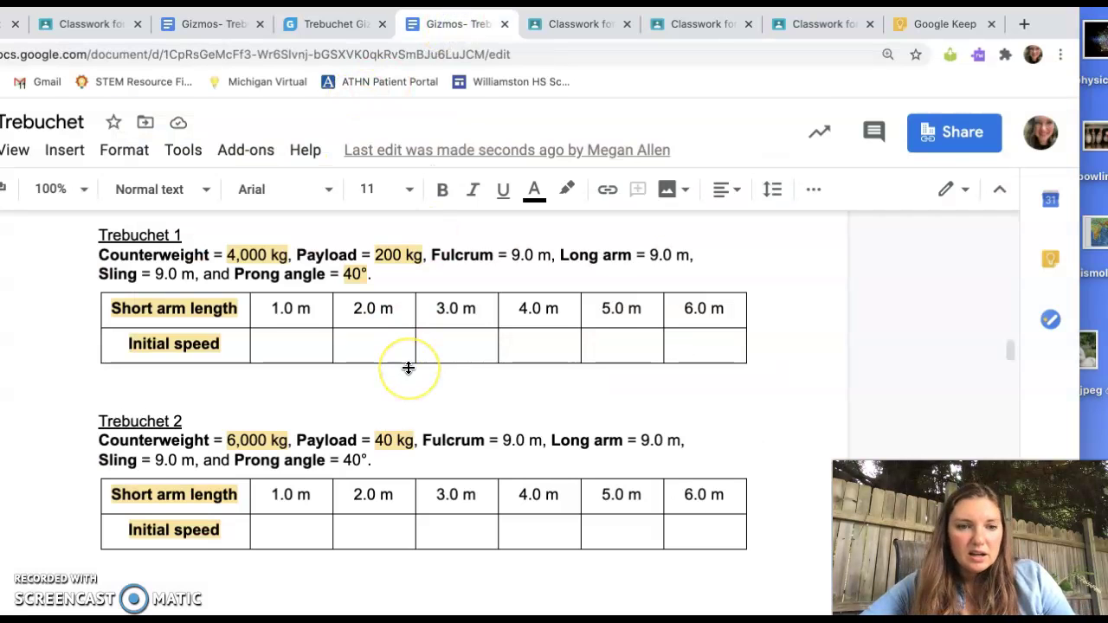
pyautogui.scroll(-5, 408, 368)
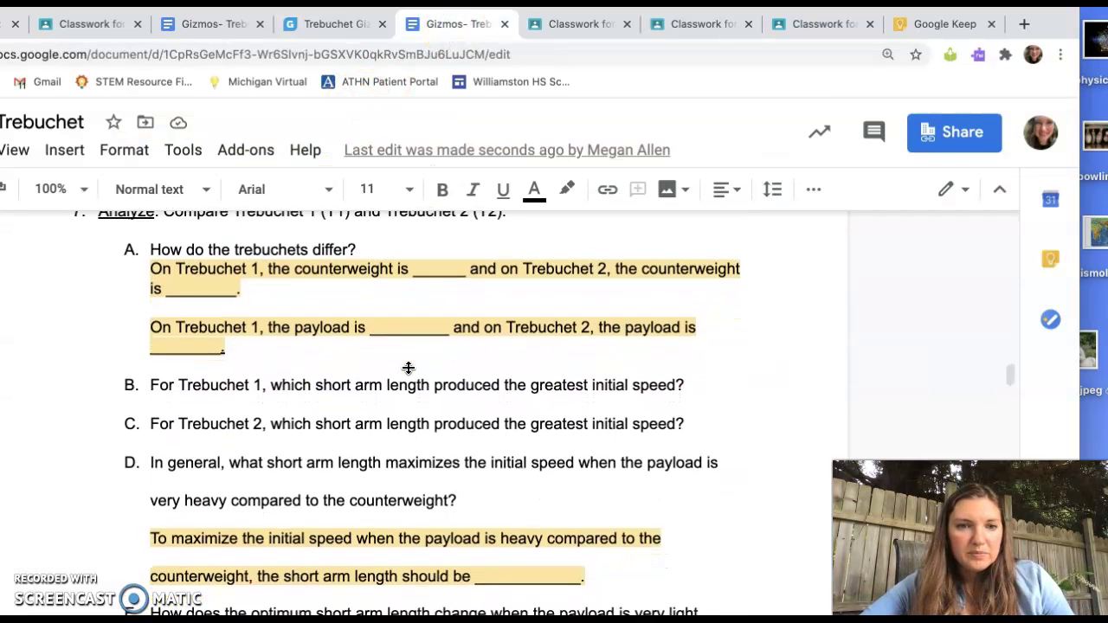
pyautogui.scroll(-3, 408, 369)
pyautogui.scroll(3, 408, 368)
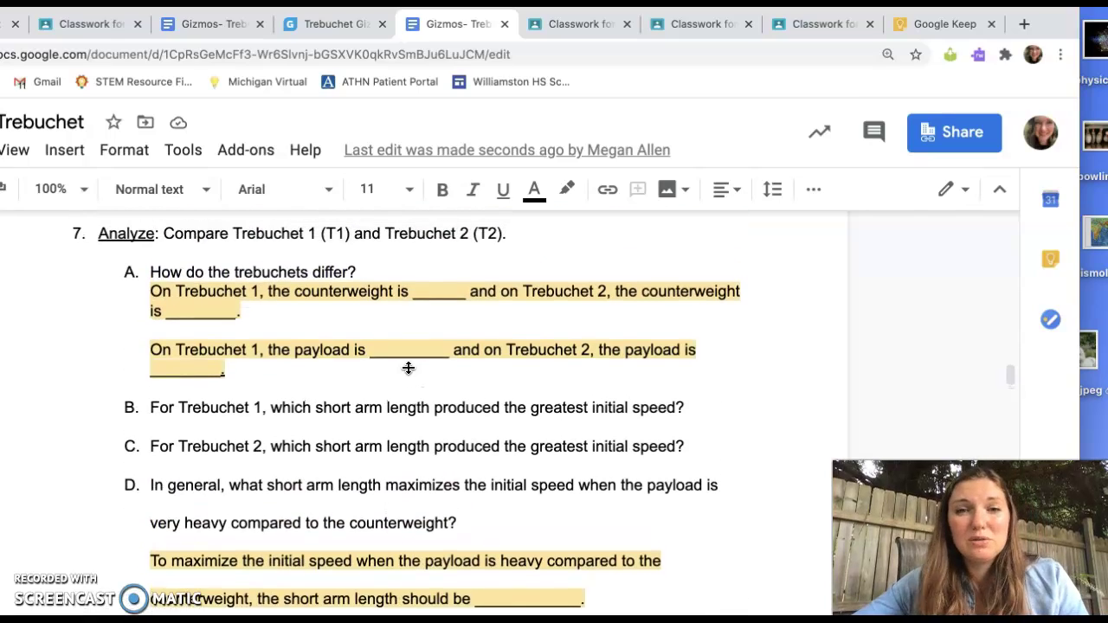
pyautogui.scroll(-8, 408, 368)
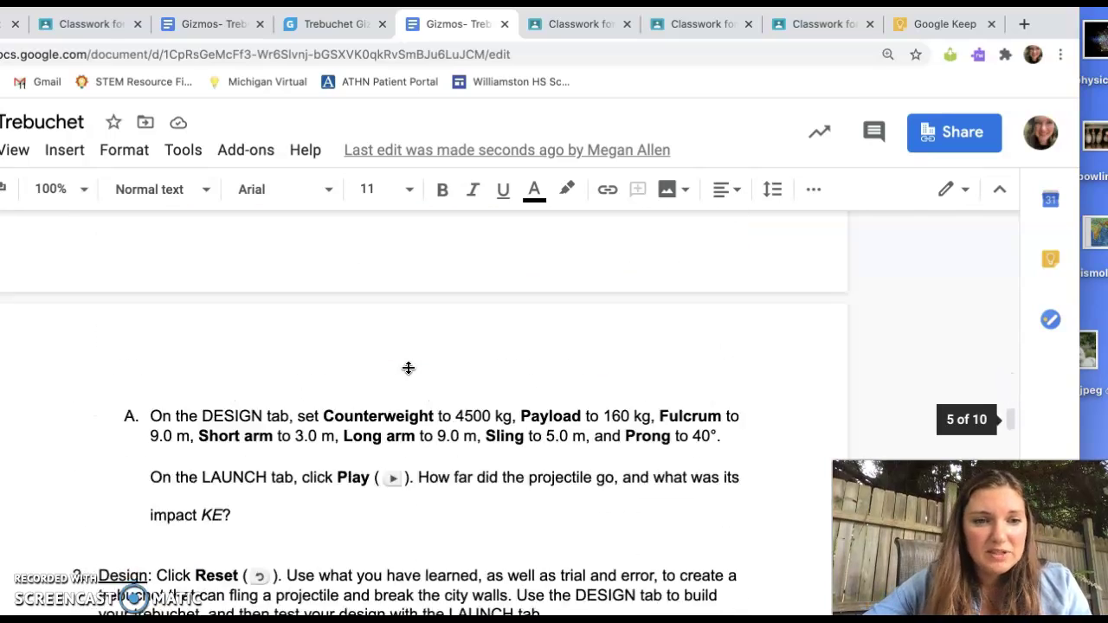
pyautogui.scroll(5, 407, 368)
pyautogui.scroll(-3, 407, 368)
pyautogui.scroll(1, 408, 368)
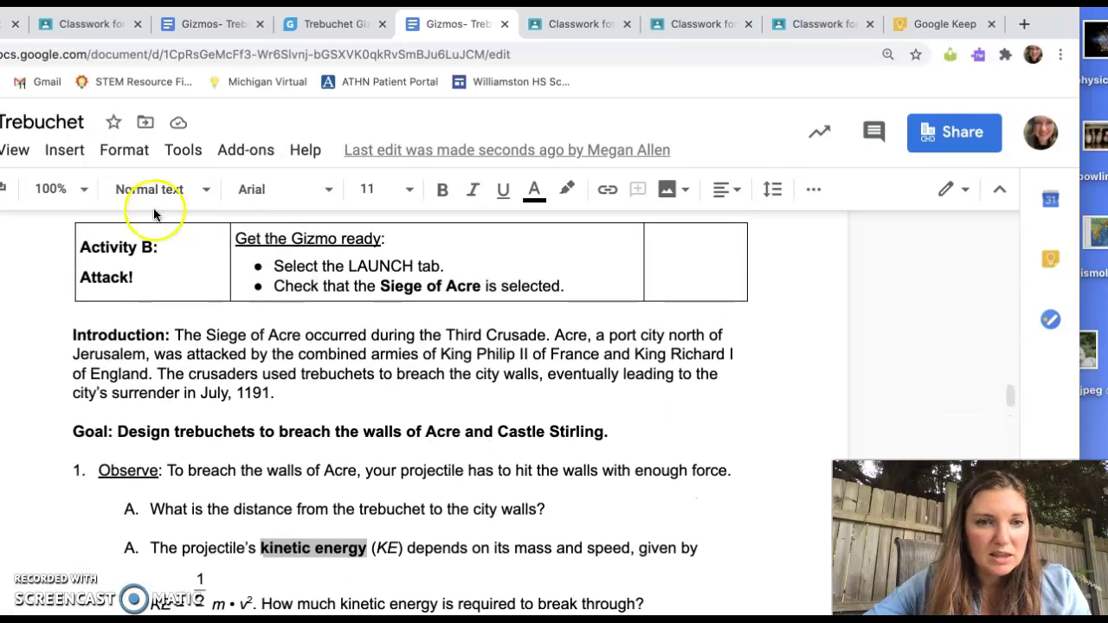
# Step: Settle on questions 7B–E comparing Trebuchet 1 and 2 short-arm lengths
pyautogui.click(93, 234)
pyautogui.click(627, 436)
pyautogui.scroll(1, 628, 437)
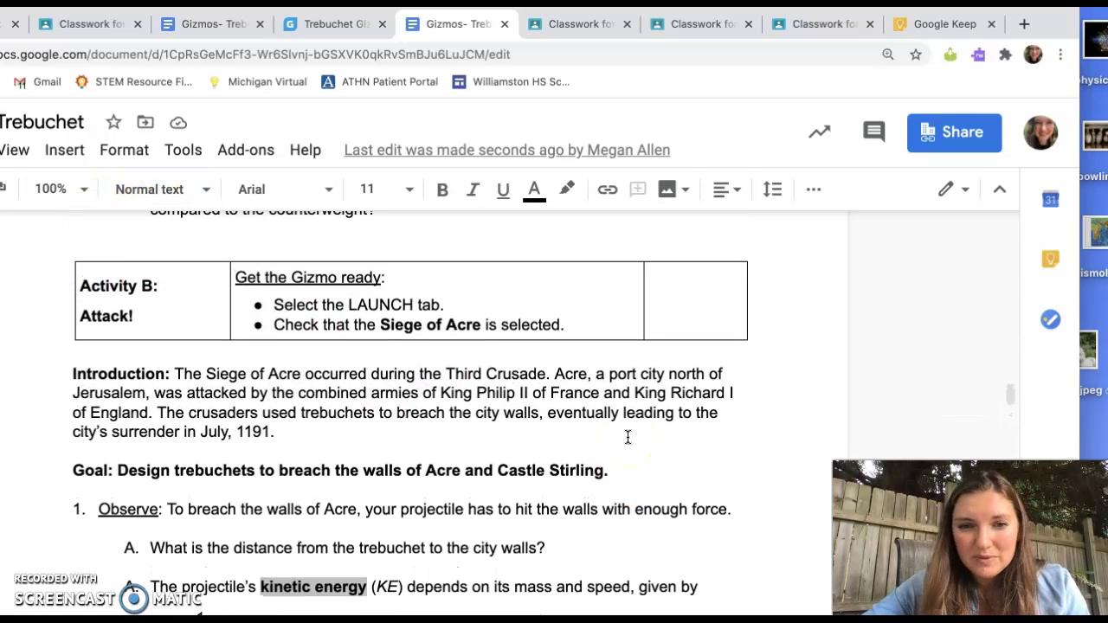
pyautogui.scroll(-1, 628, 437)
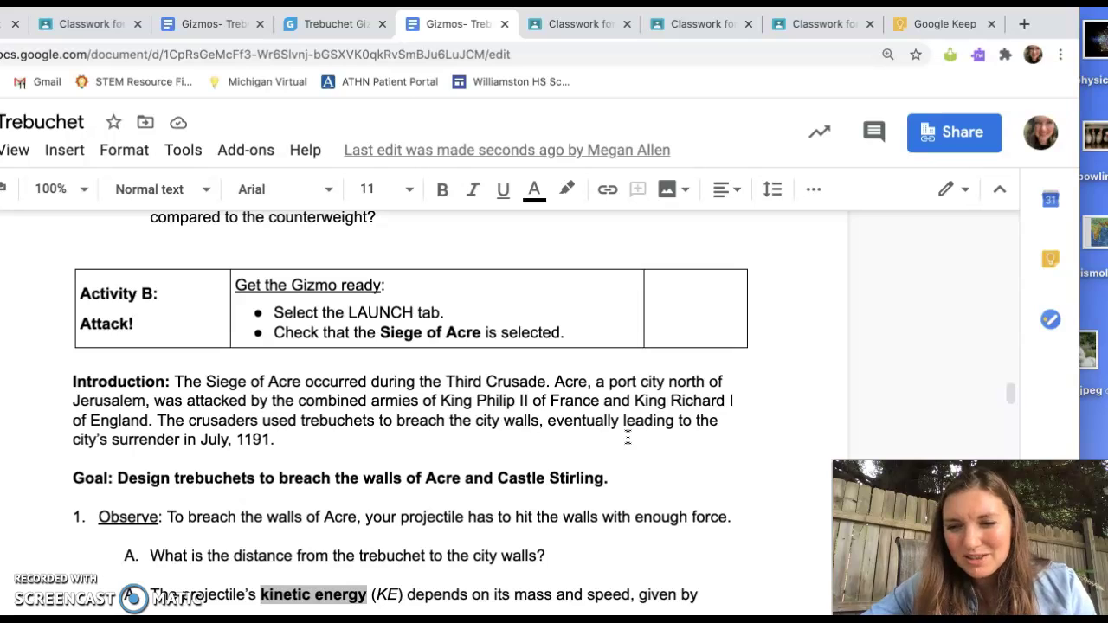
pyautogui.scroll(4, 725, 376)
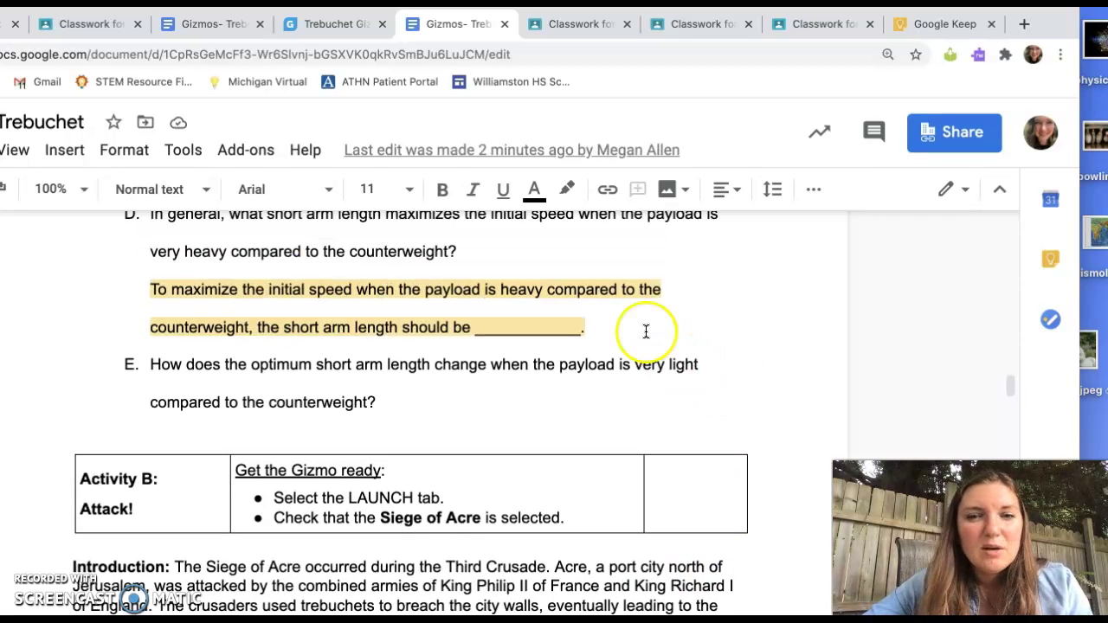
pyautogui.scroll(9, 644, 331)
pyautogui.scroll(-5, 643, 329)
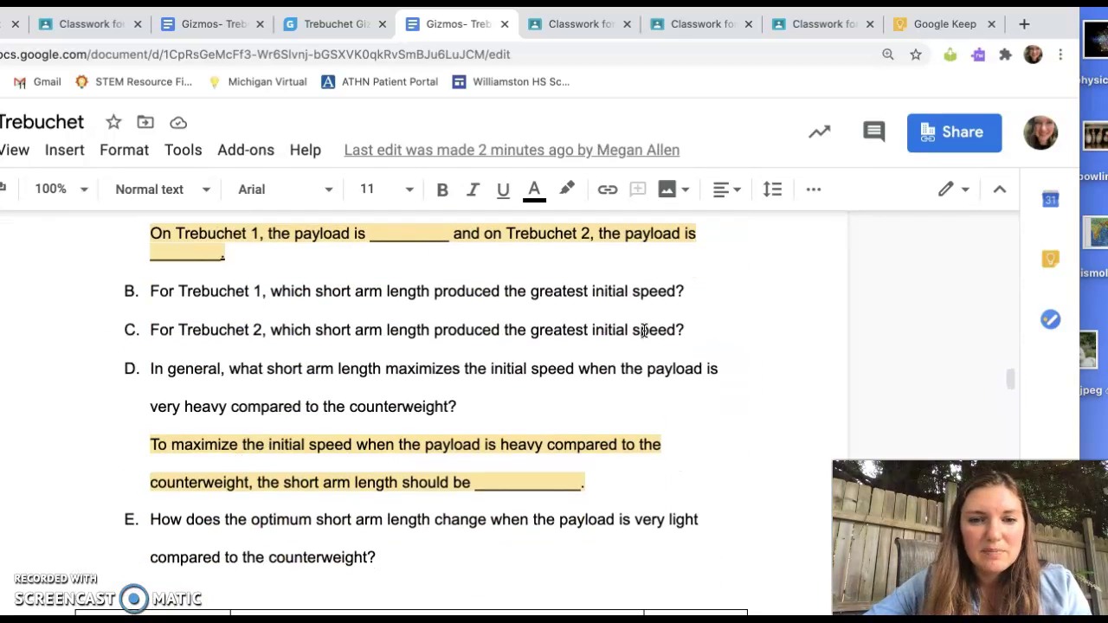